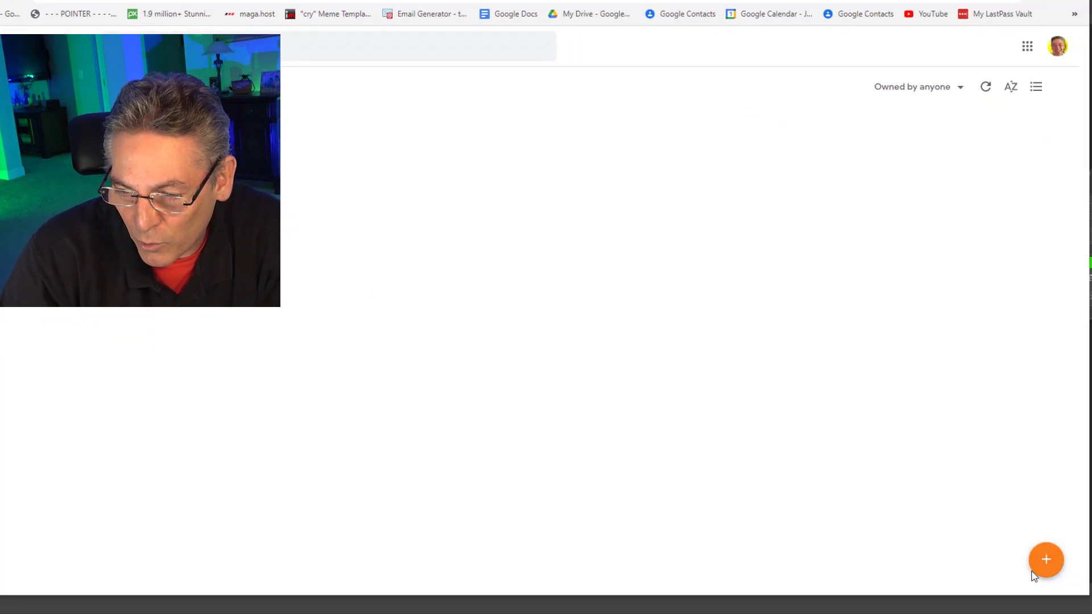
Step: Create a new blank jam and rename it from Untitled Jam to the owner's board name
click(1045, 563)
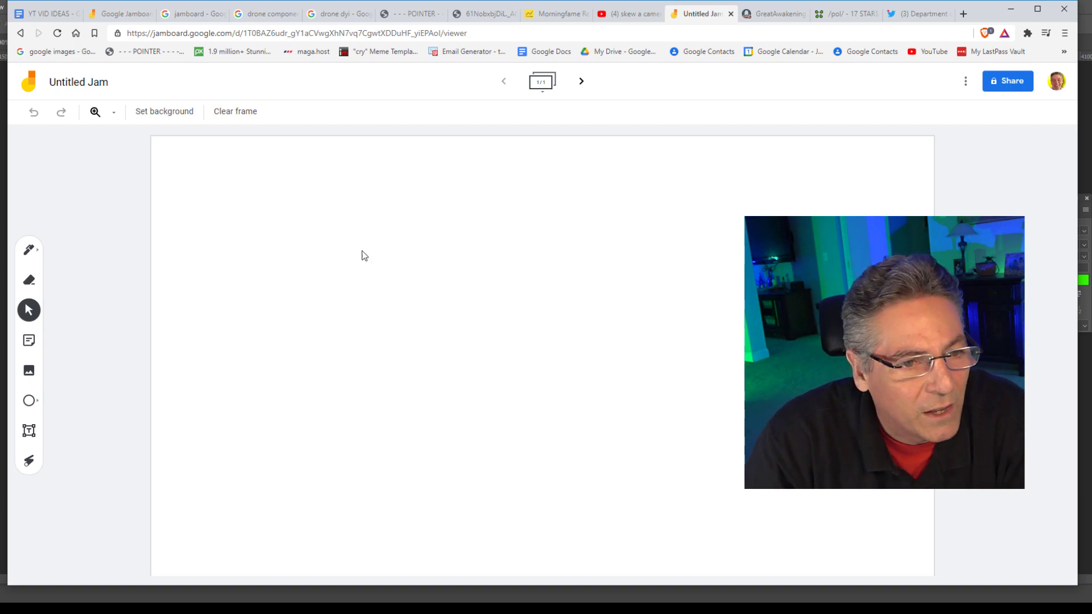
click(69, 83)
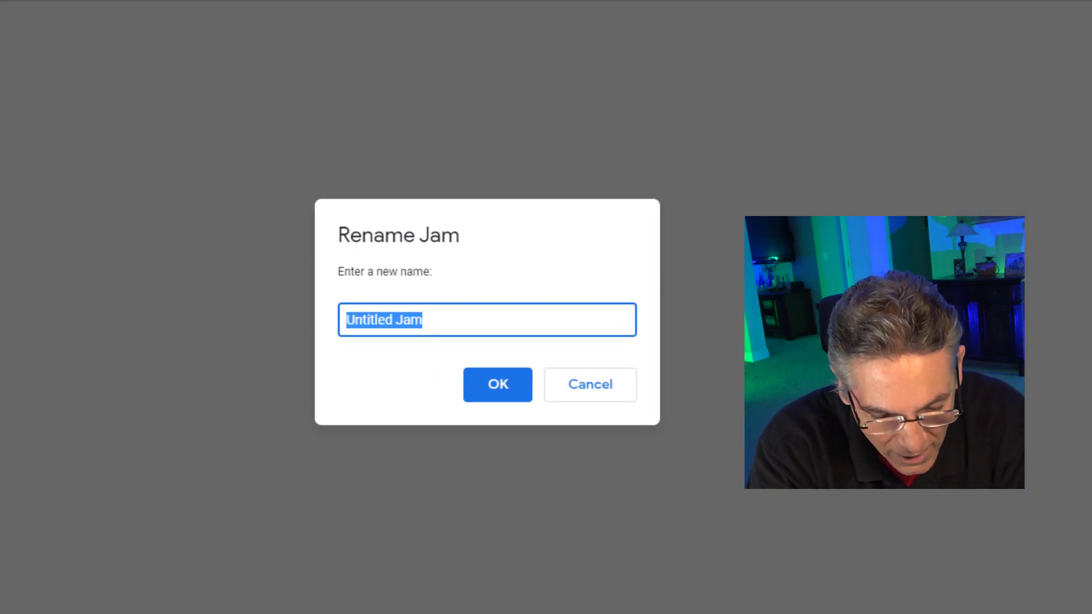
text(Sco)
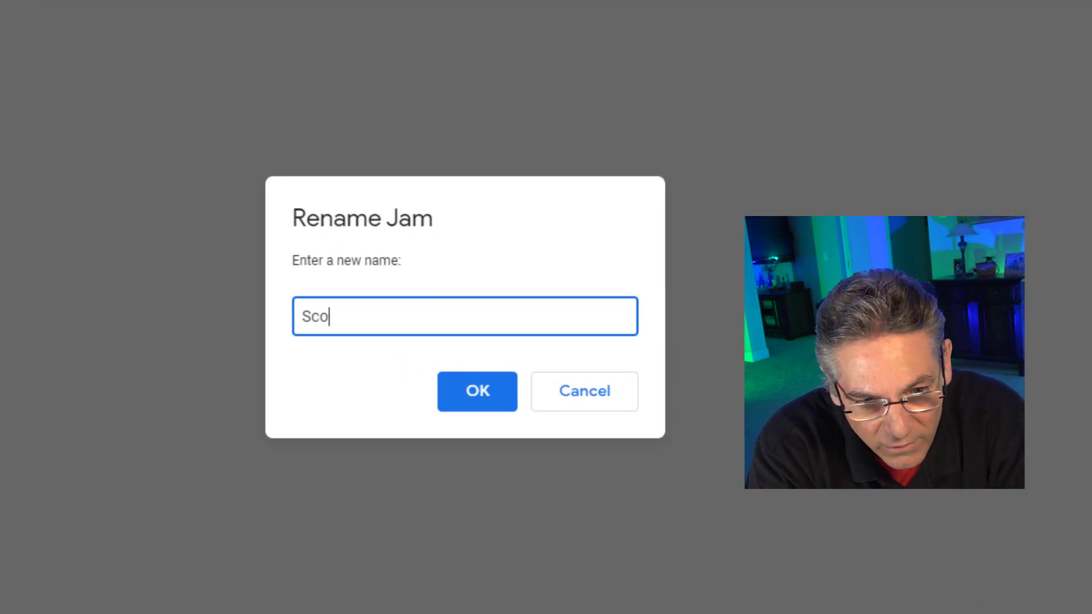
text(tt's Board)
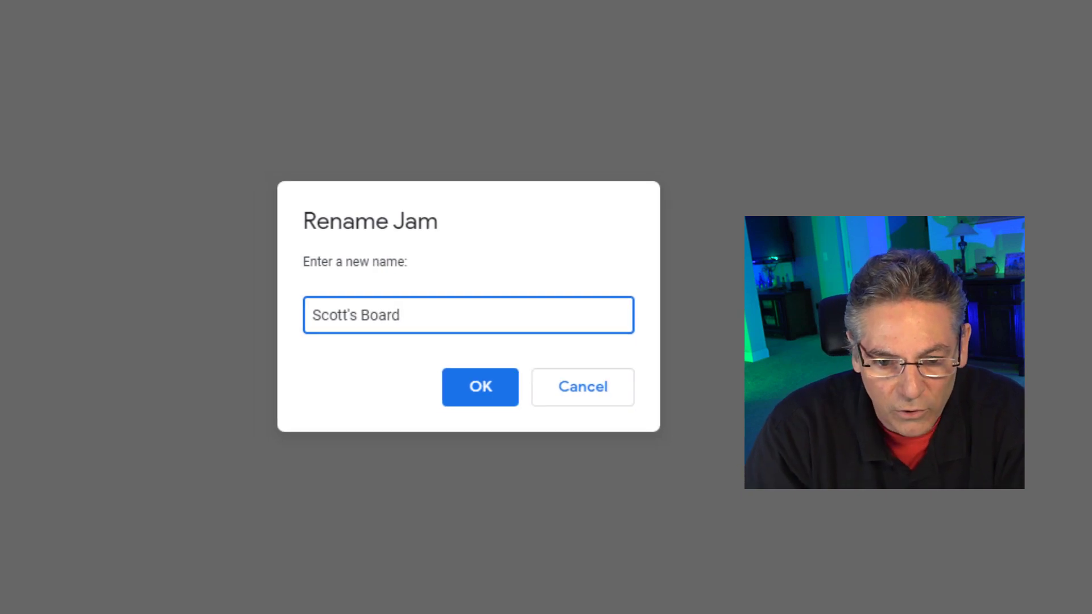
click(481, 387)
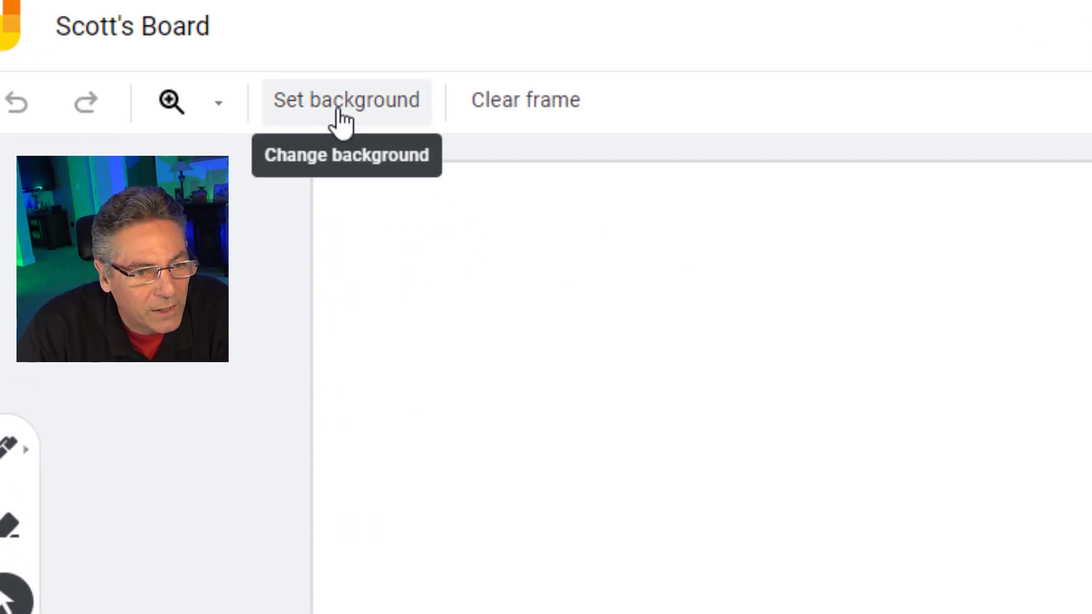
Step: Upload the solid green 1920 × 1080 image as the jam's frame background
click(205, 127)
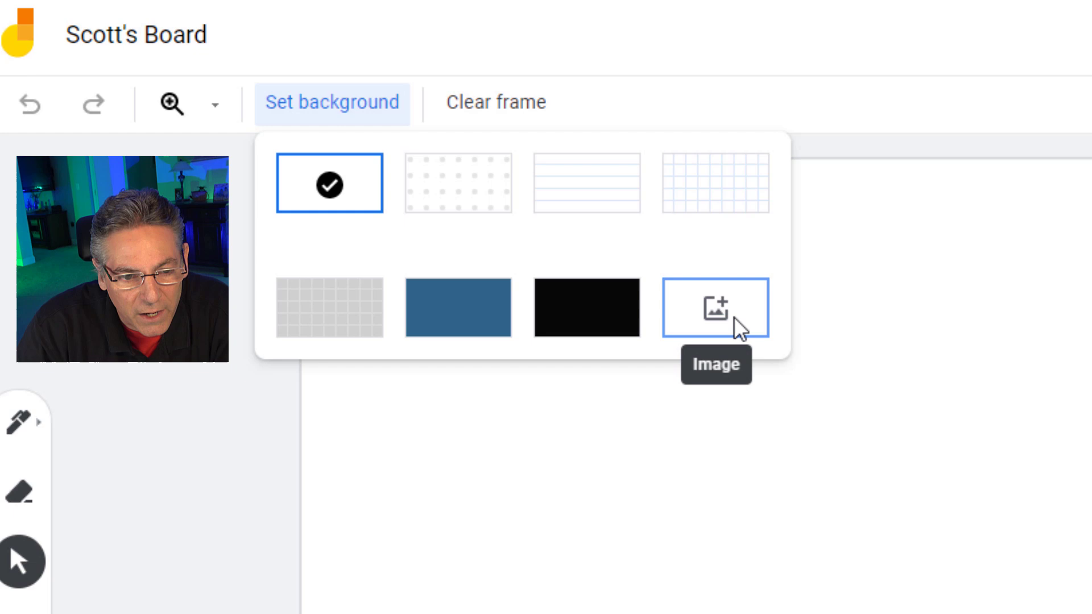
click(788, 338)
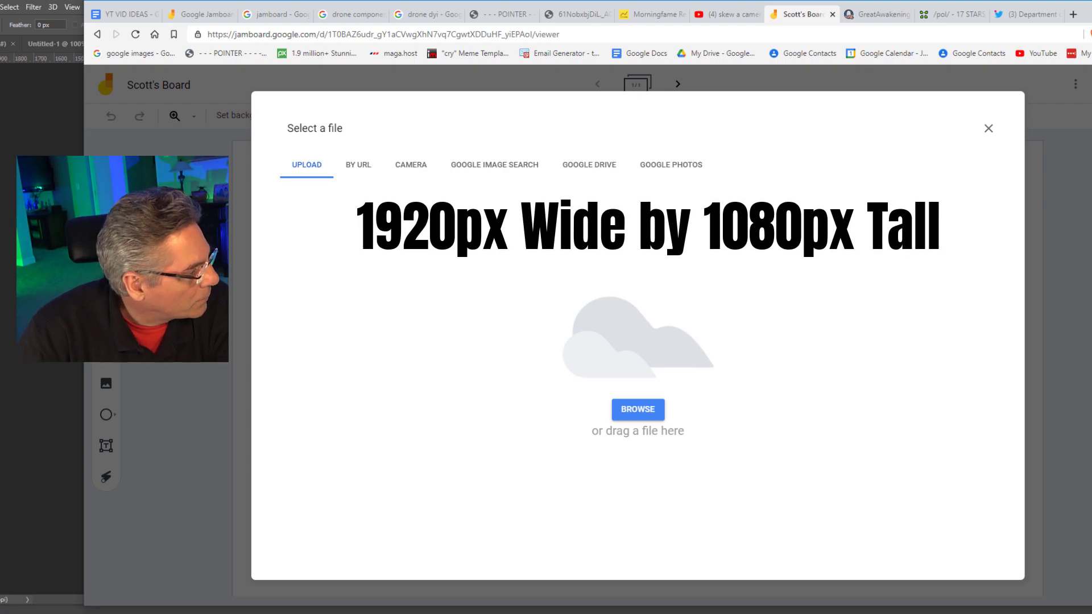
drag(0, 341, 514, 356)
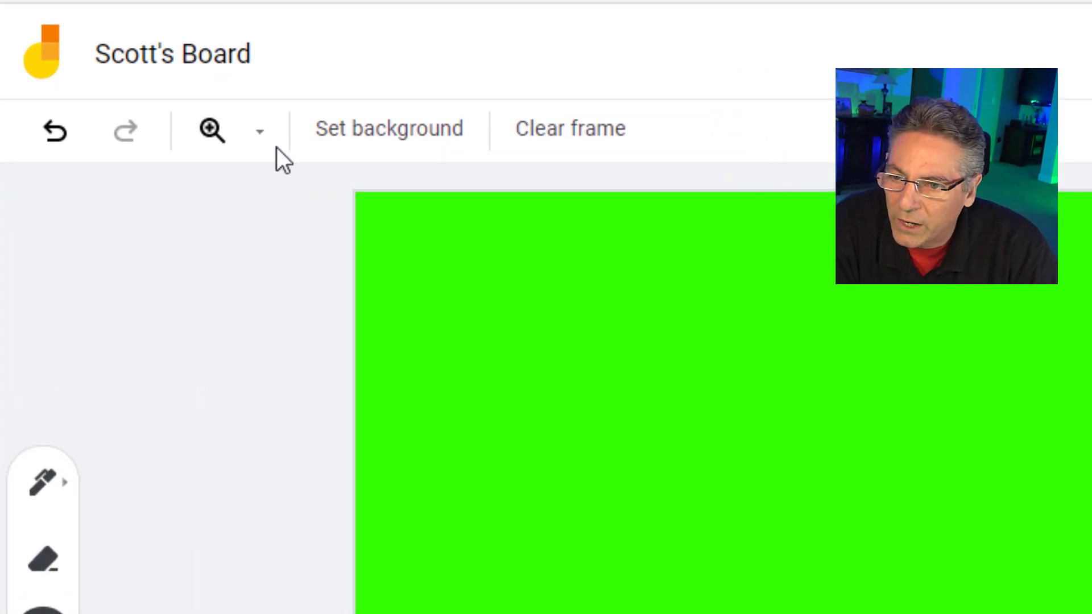
Step: Set the Jamboard zoom level to 100%
click(260, 134)
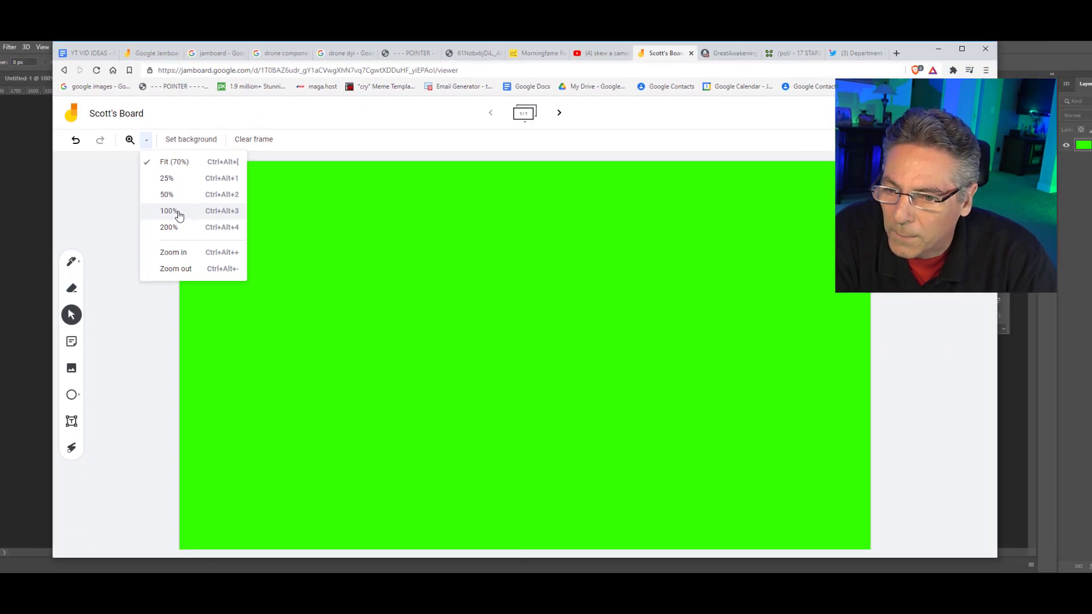
click(170, 211)
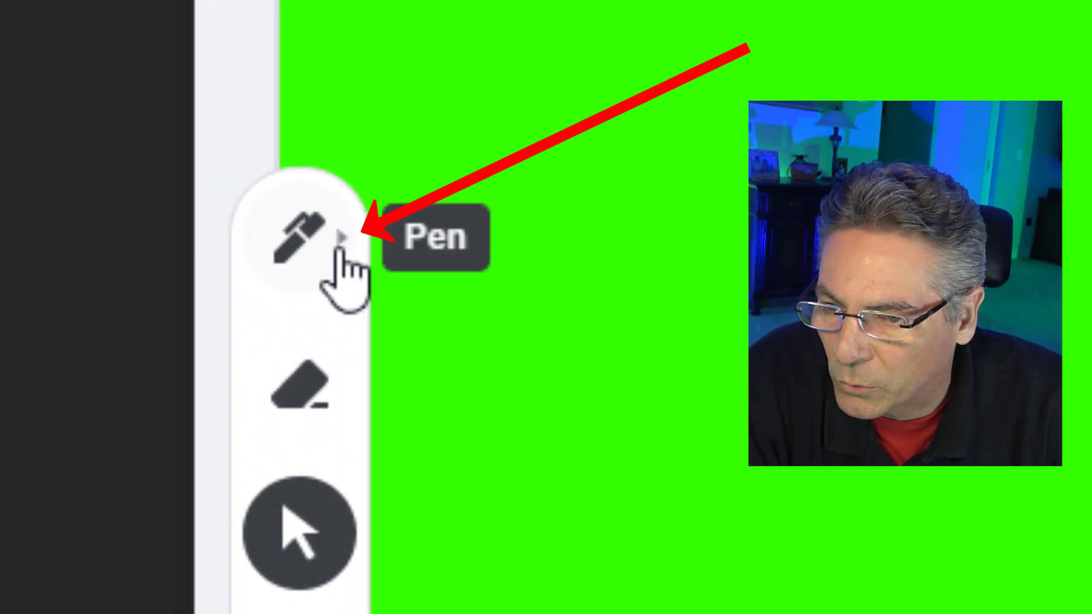
click(341, 242)
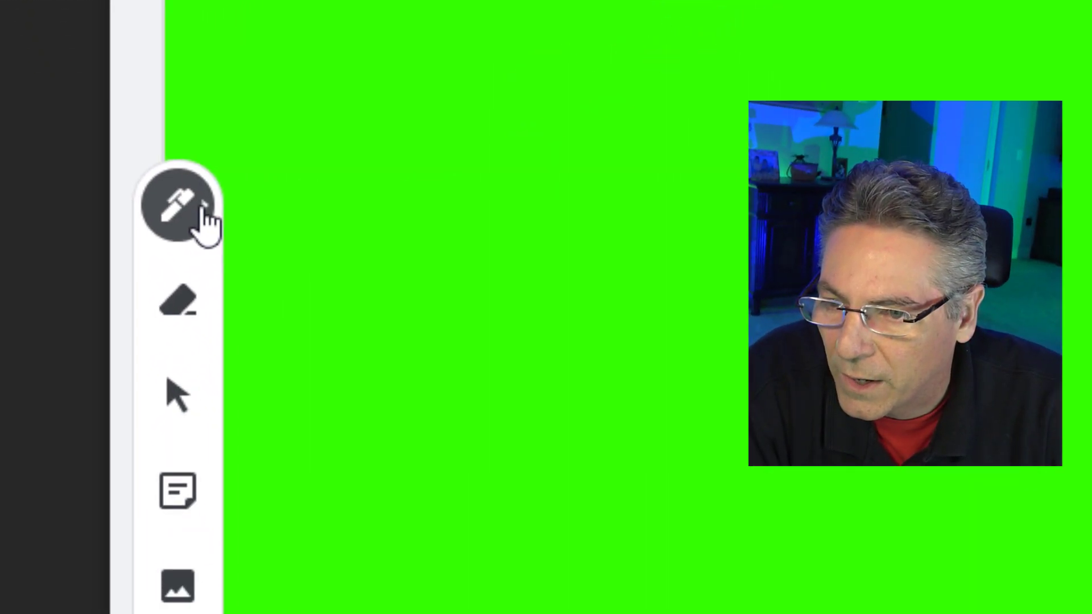
click(202, 211)
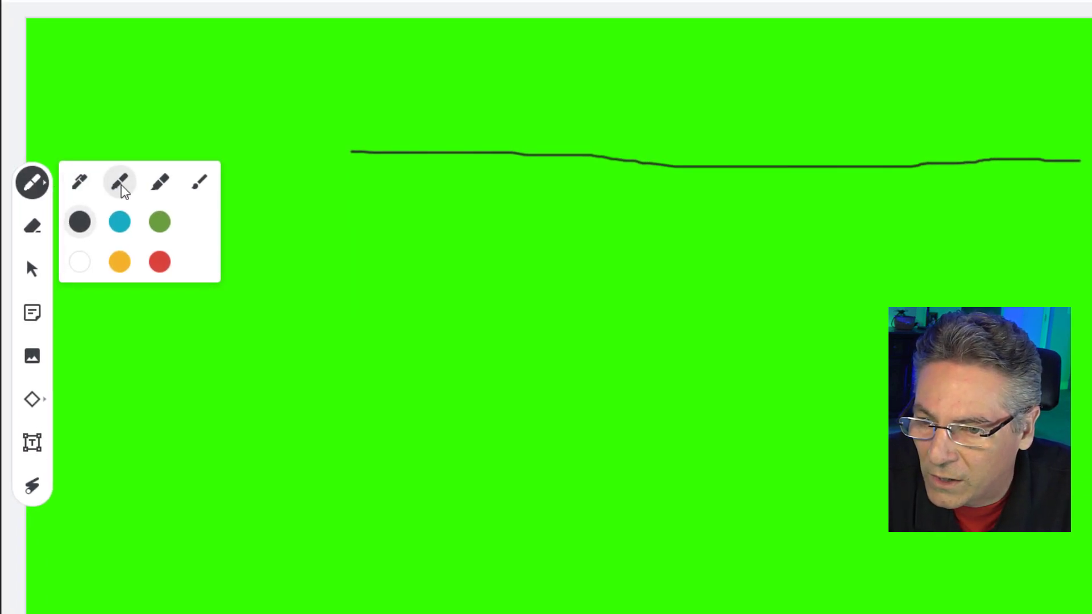
click(121, 183)
drag(346, 186, 419, 190)
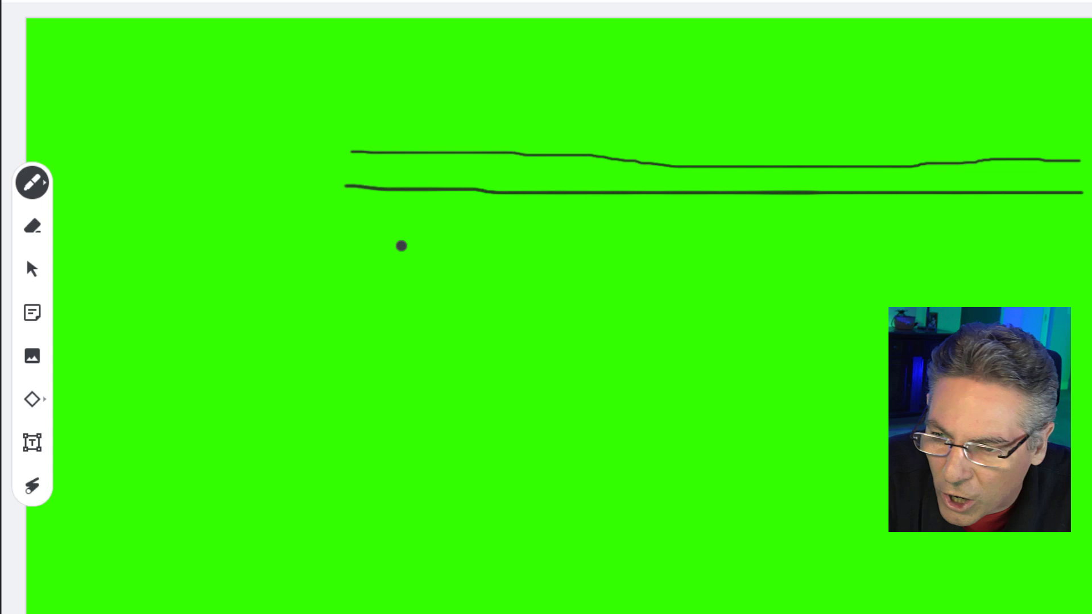
click(44, 188)
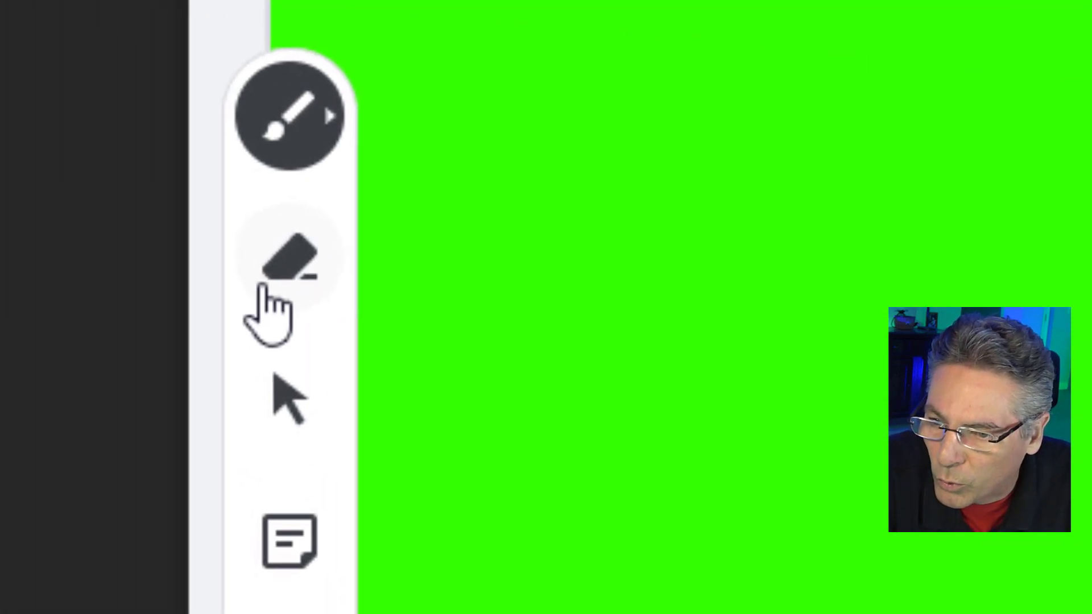
click(273, 279)
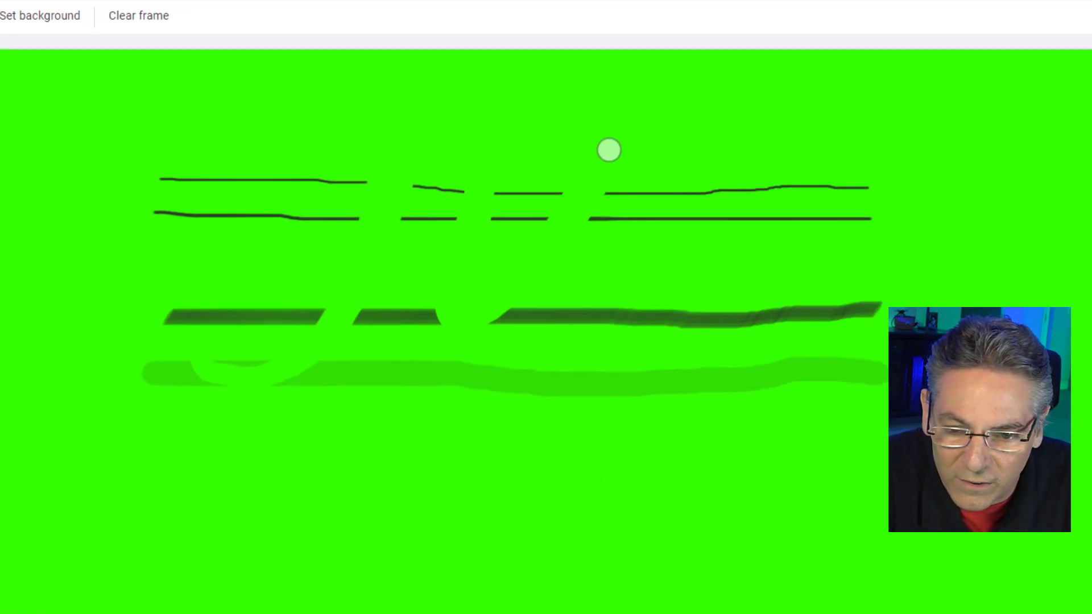
drag(609, 149, 766, 497)
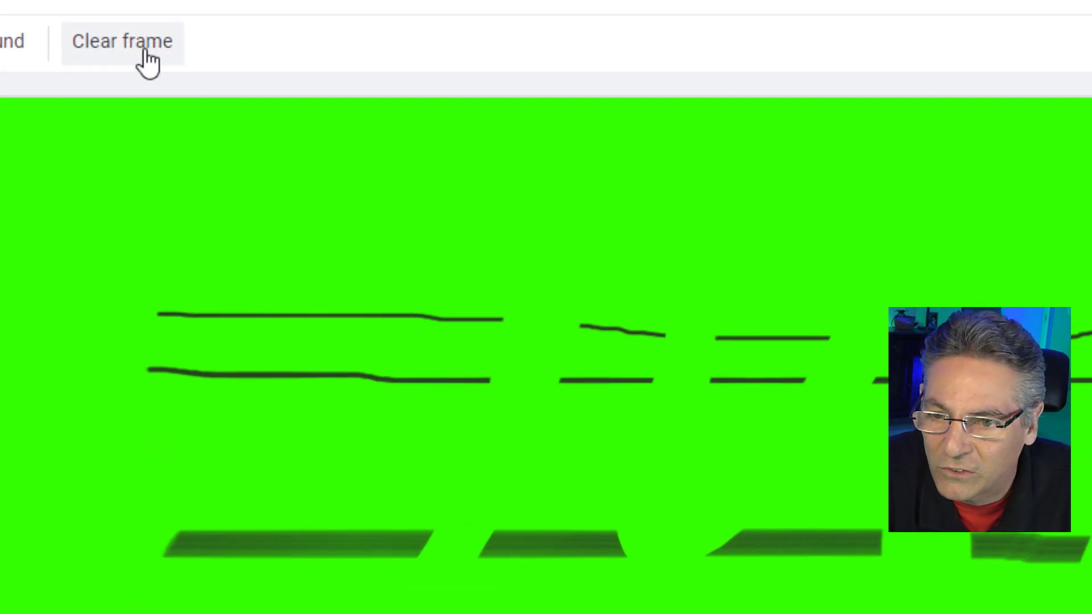
click(145, 51)
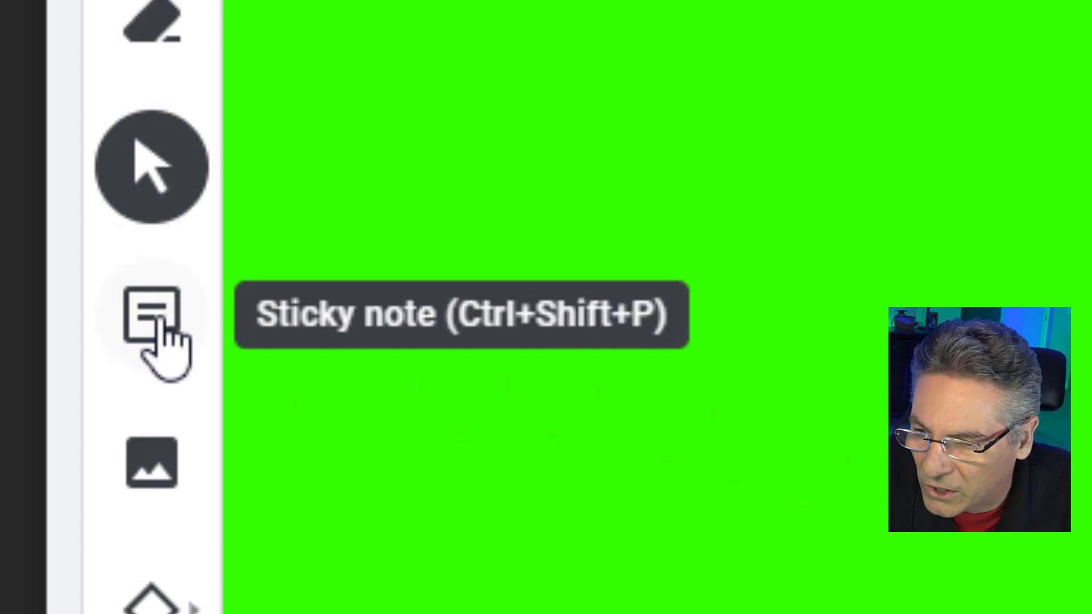
click(162, 325)
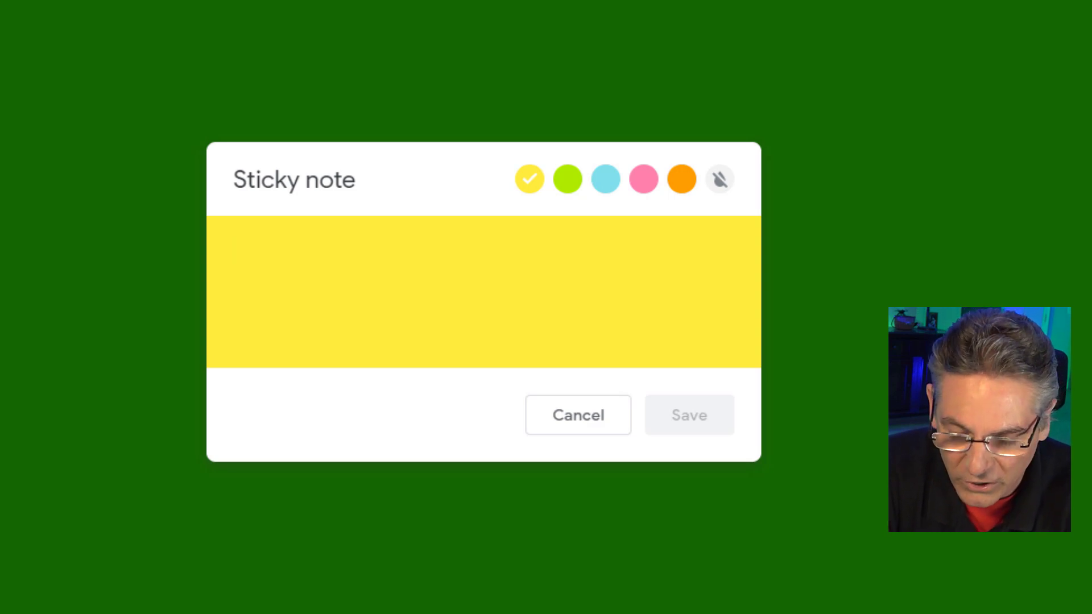
text(Note)
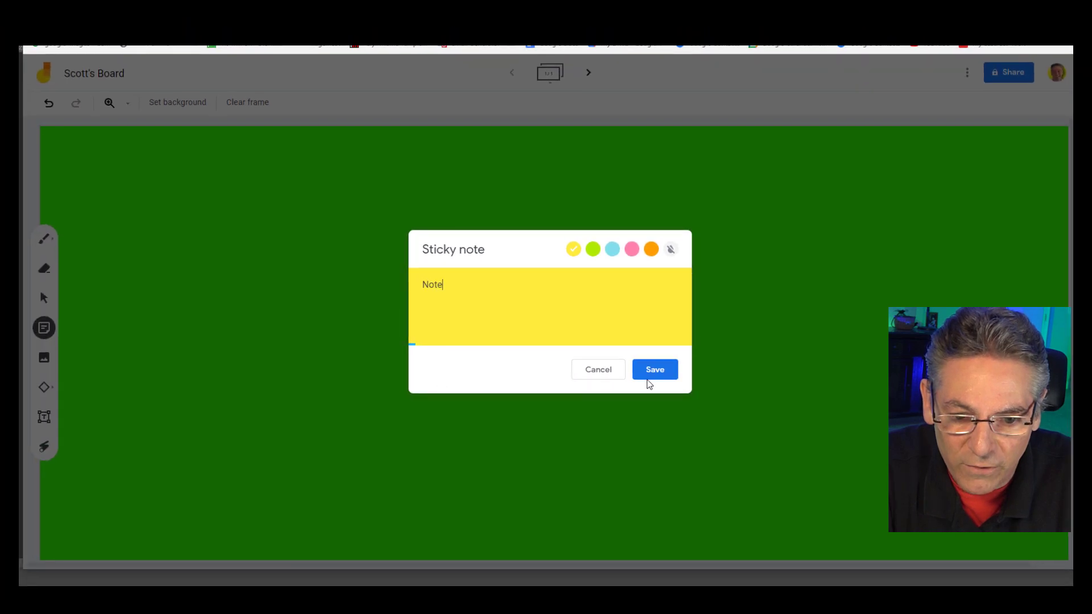
click(681, 428)
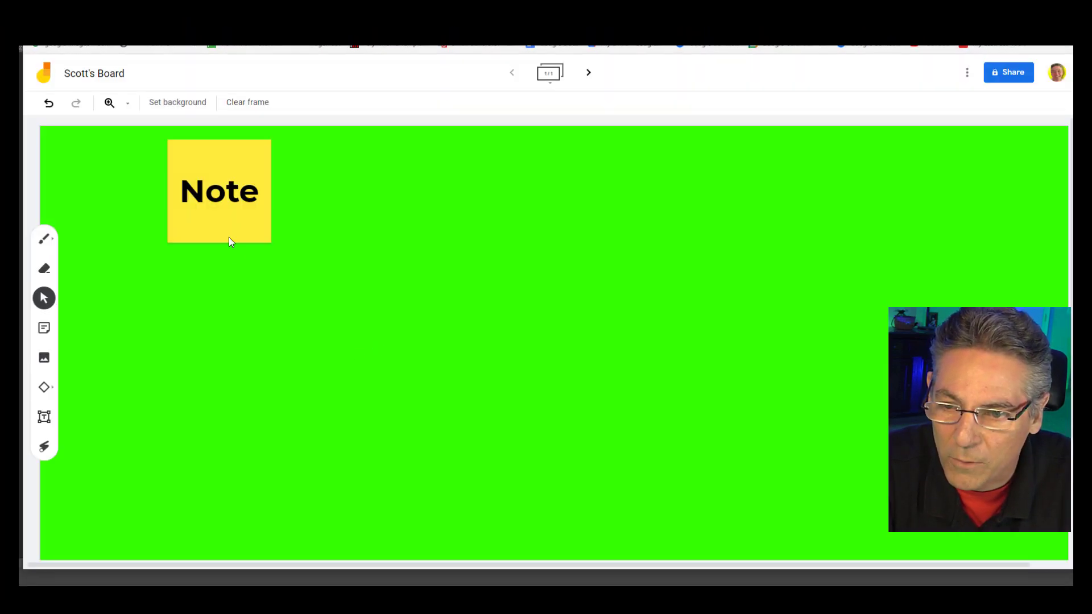
drag(227, 223, 231, 258)
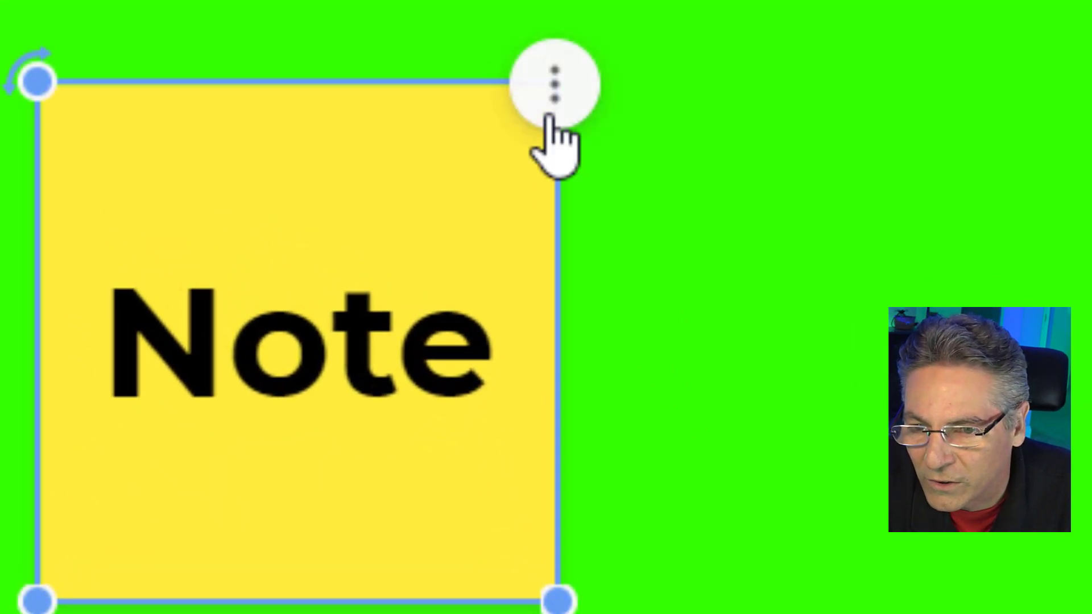
click(274, 174)
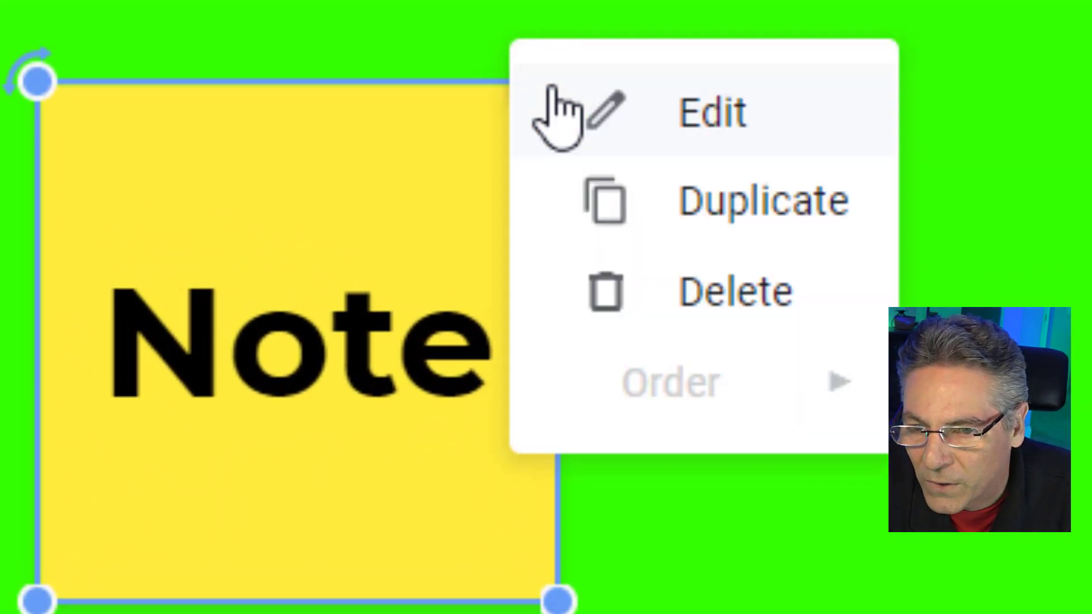
click(740, 310)
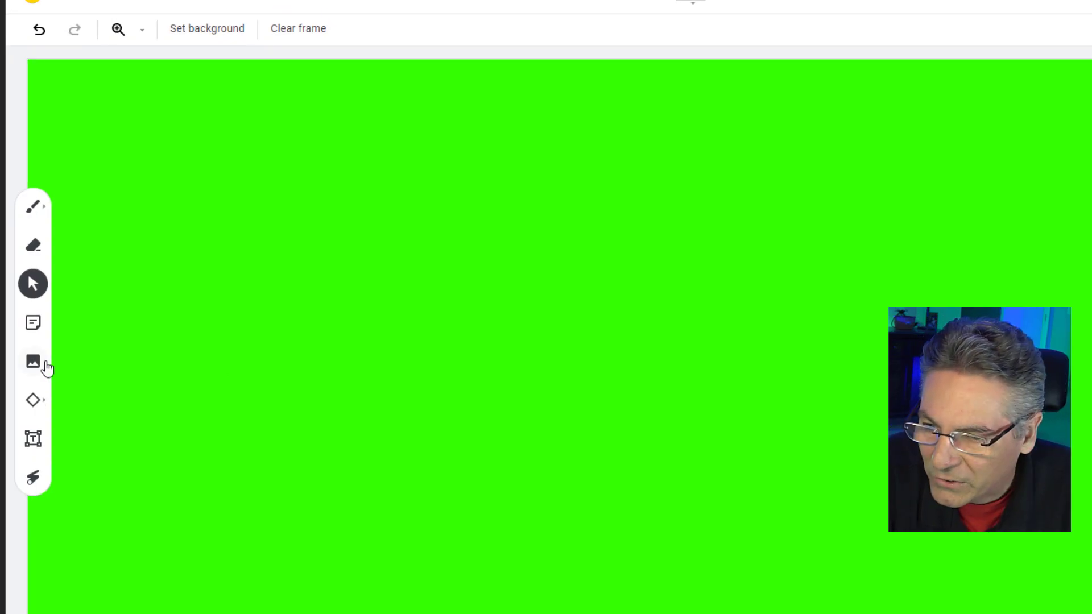
click(34, 367)
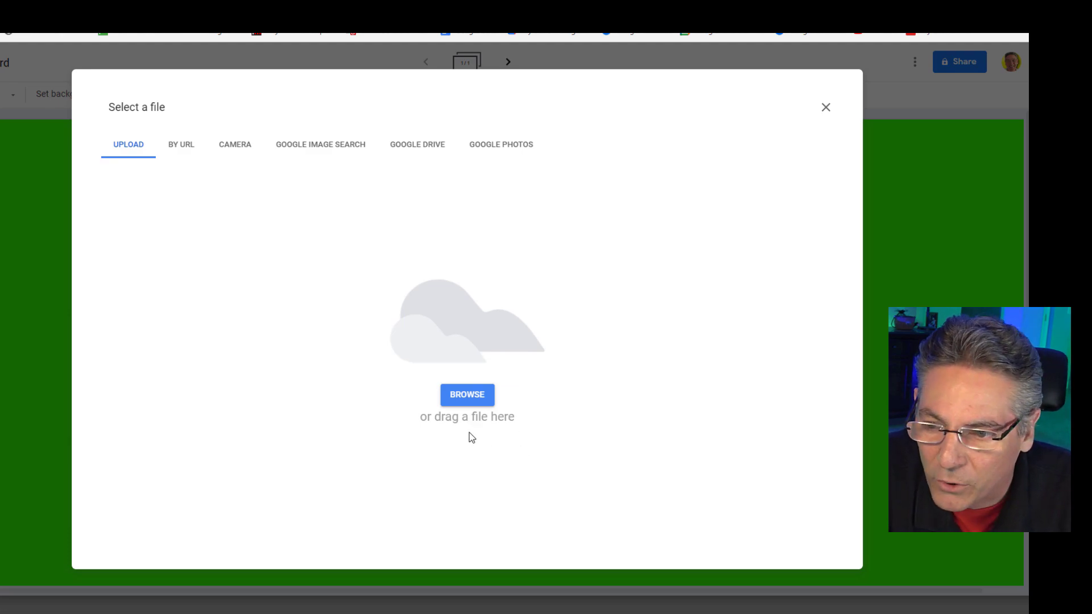
click(826, 107)
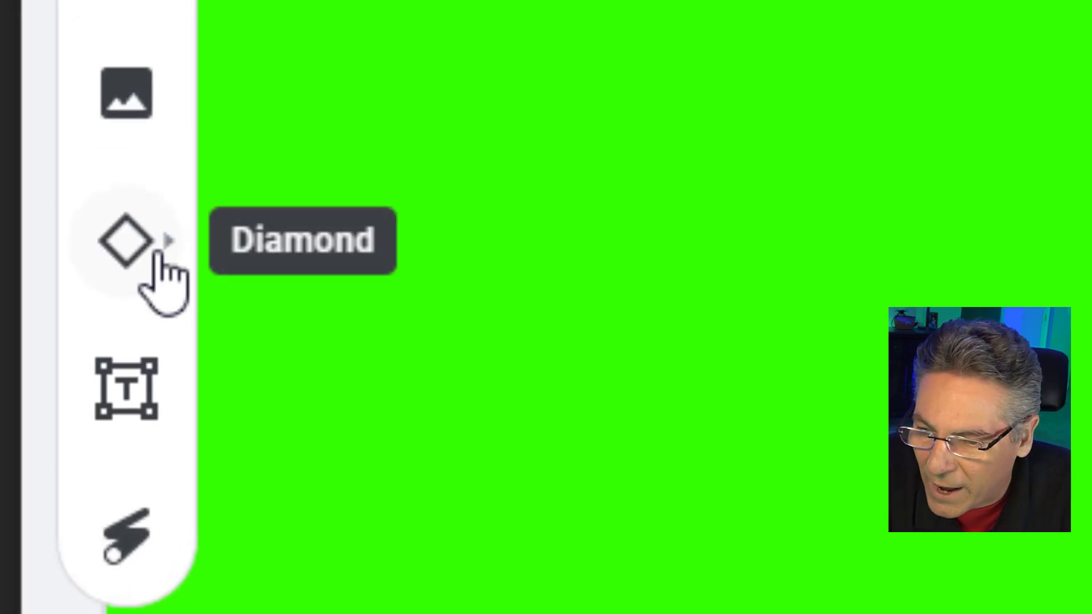
click(172, 256)
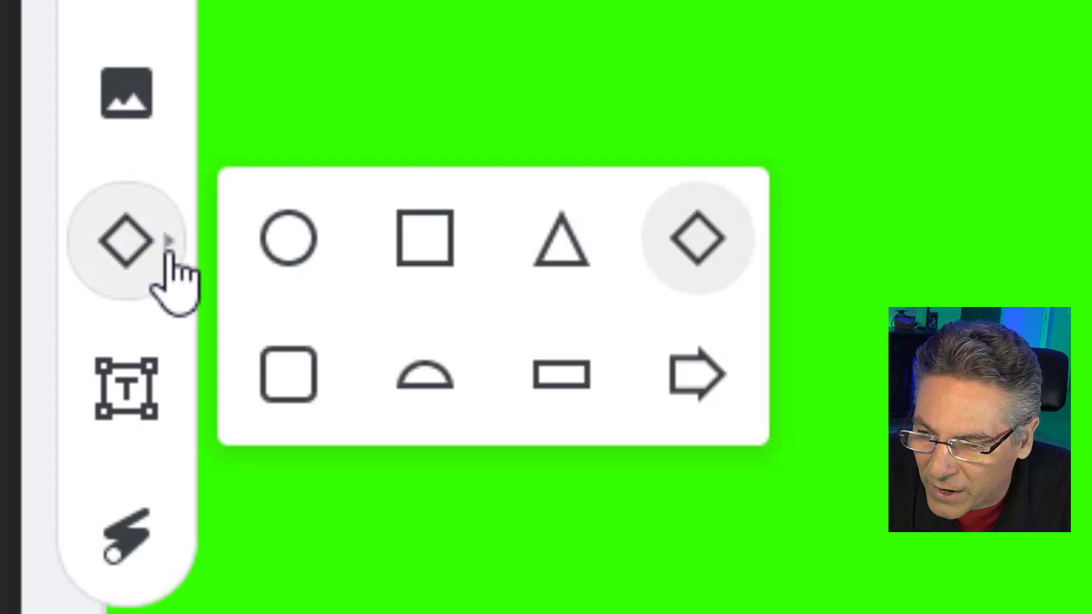
click(282, 245)
drag(448, 189, 808, 492)
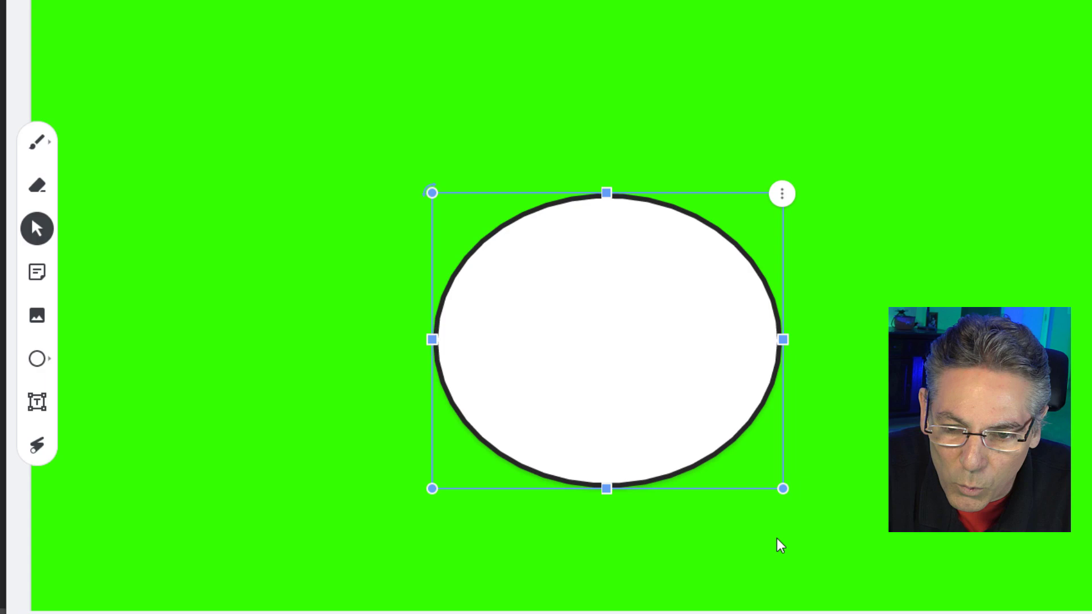
drag(664, 390, 479, 244)
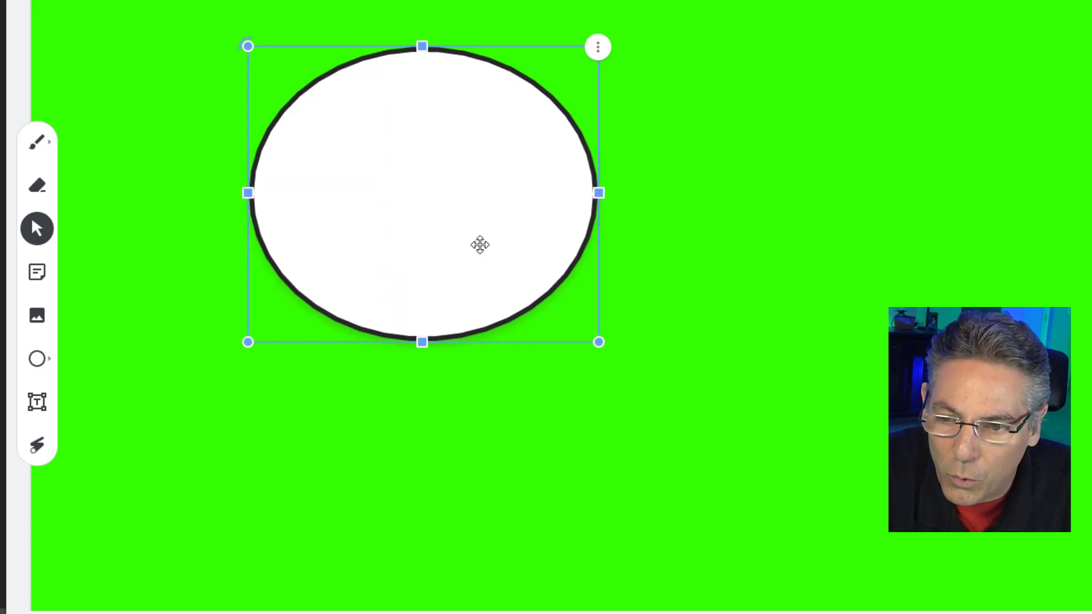
drag(451, 209, 426, 241)
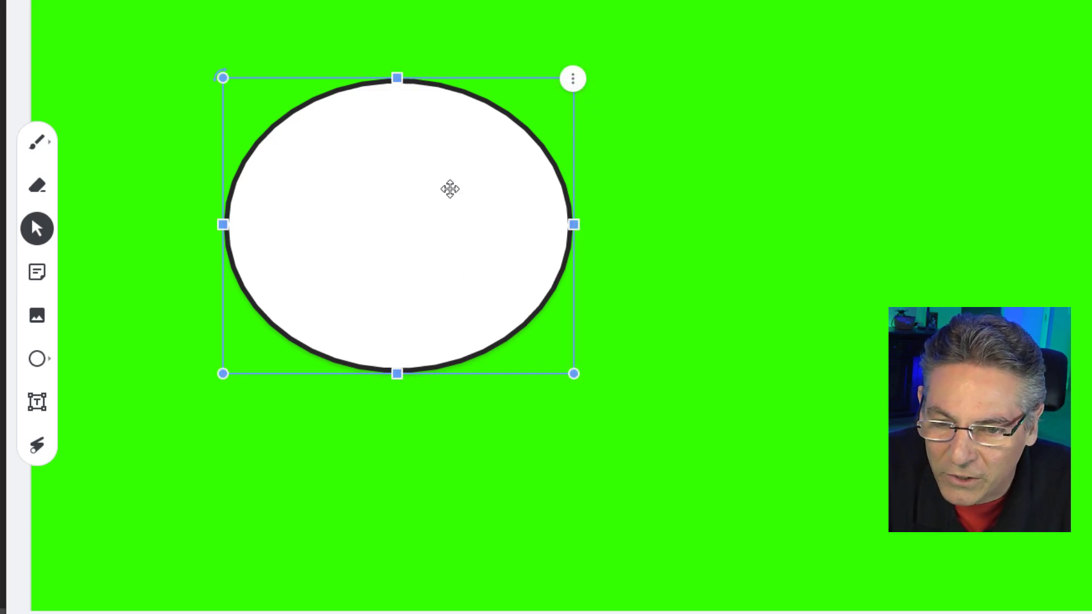
click(575, 80)
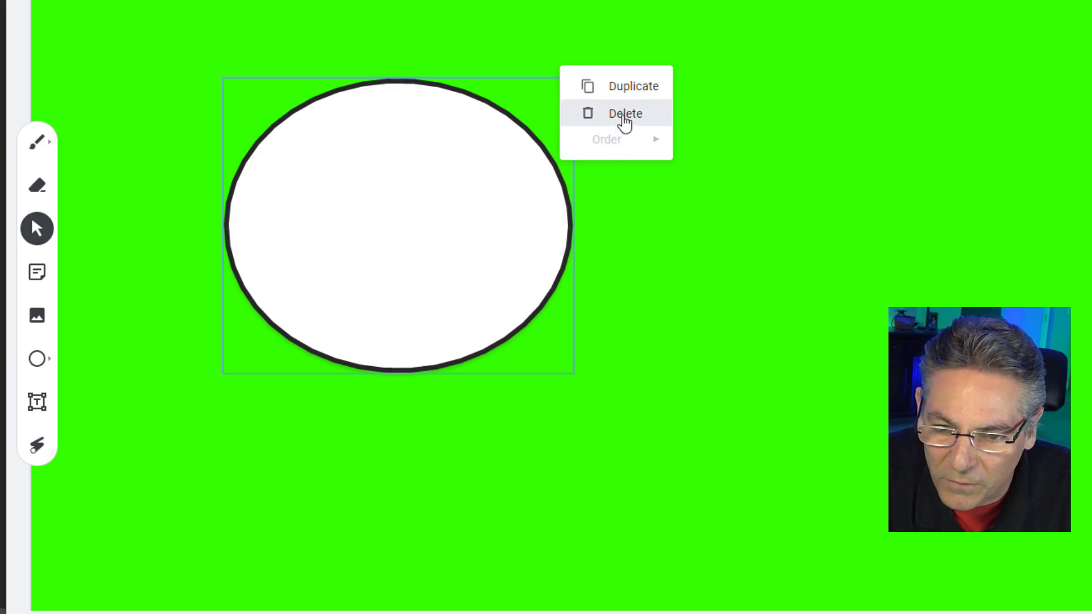
click(625, 116)
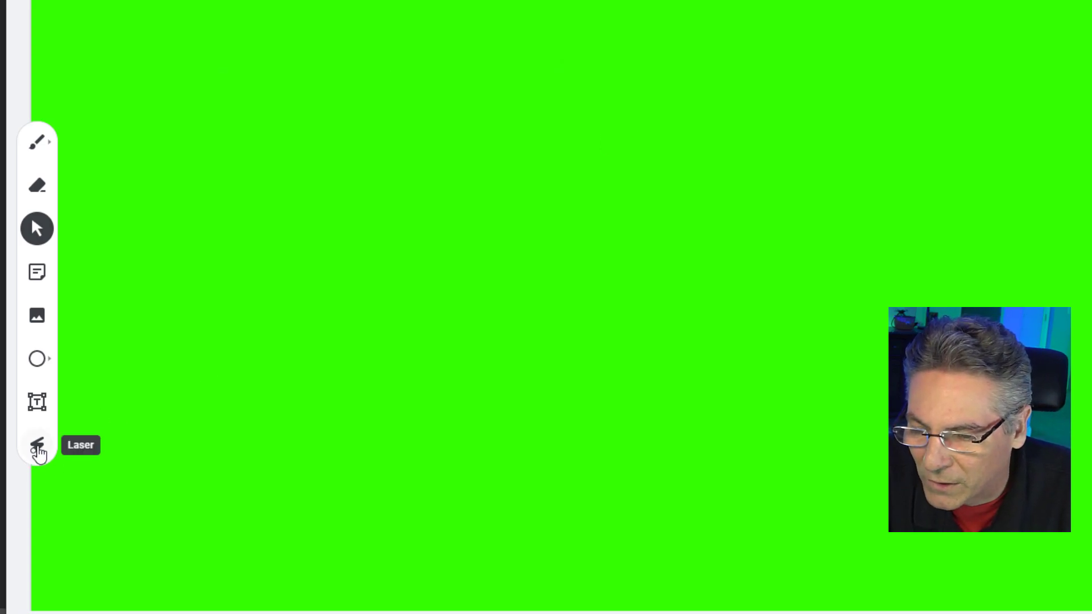
Step: Draw a laser arc and an oval on the canvas with the Laser tool
click(38, 447)
mouse_move(700, 141)
mouse_down()
mouse_move(412, 134)
mouse_move(607, 504)
mouse_move(597, 122)
mouse_move(302, 410)
mouse_move(876, 163)
mouse_move(305, 370)
mouse_up()
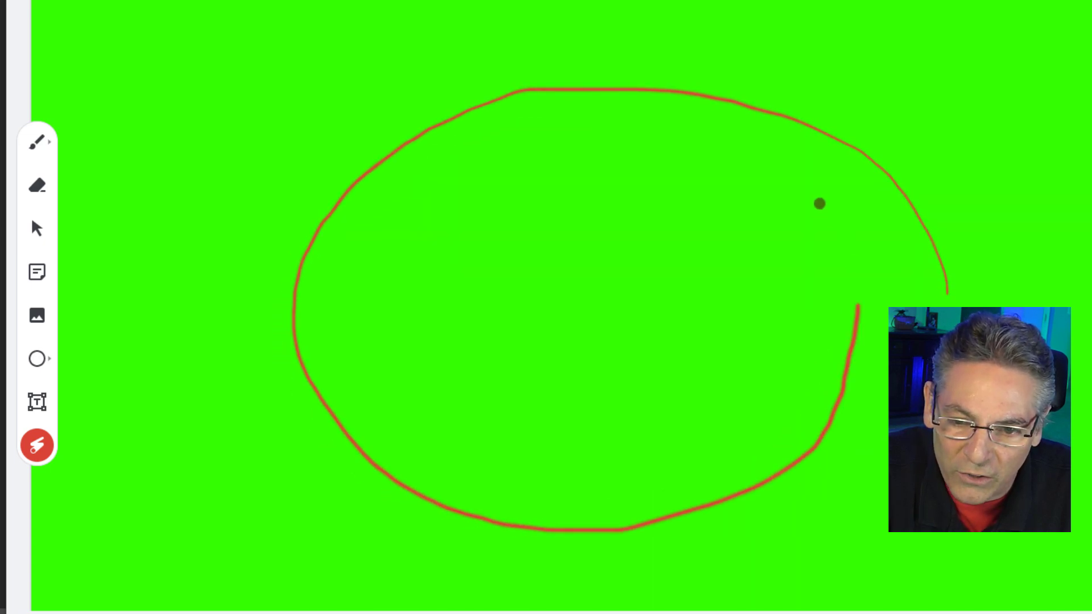
drag(804, 61, 795, 122)
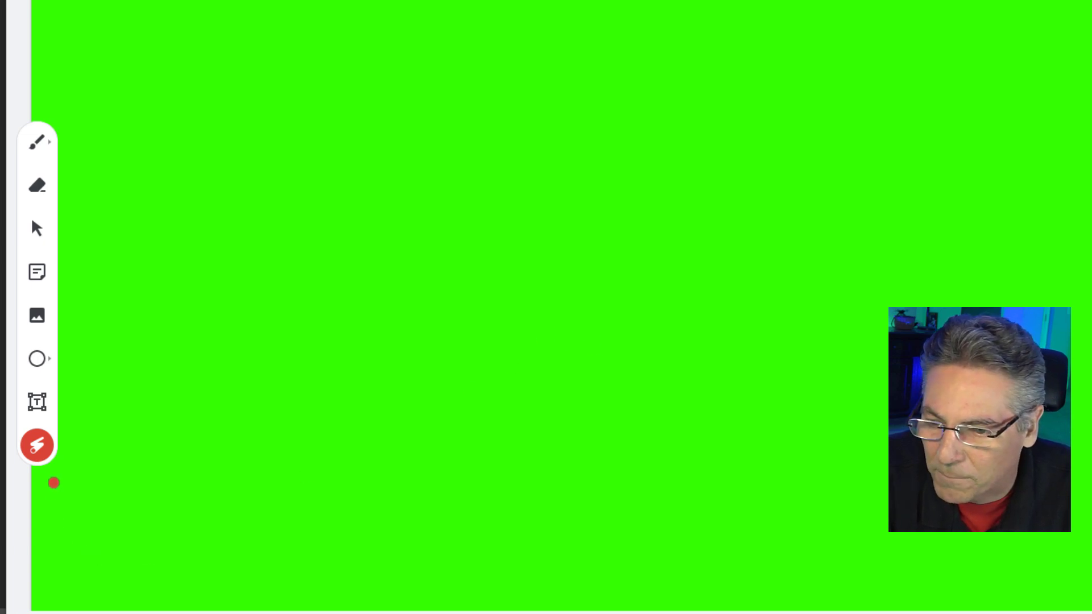
click(40, 405)
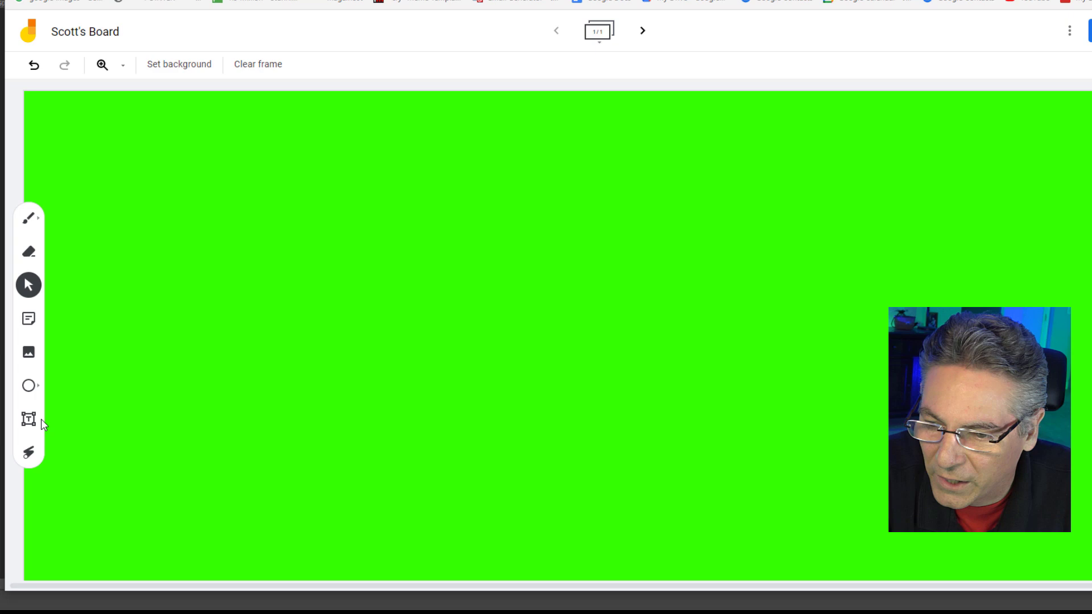
Step: Add a text box reading 'Note' to the green canvas
click(30, 420)
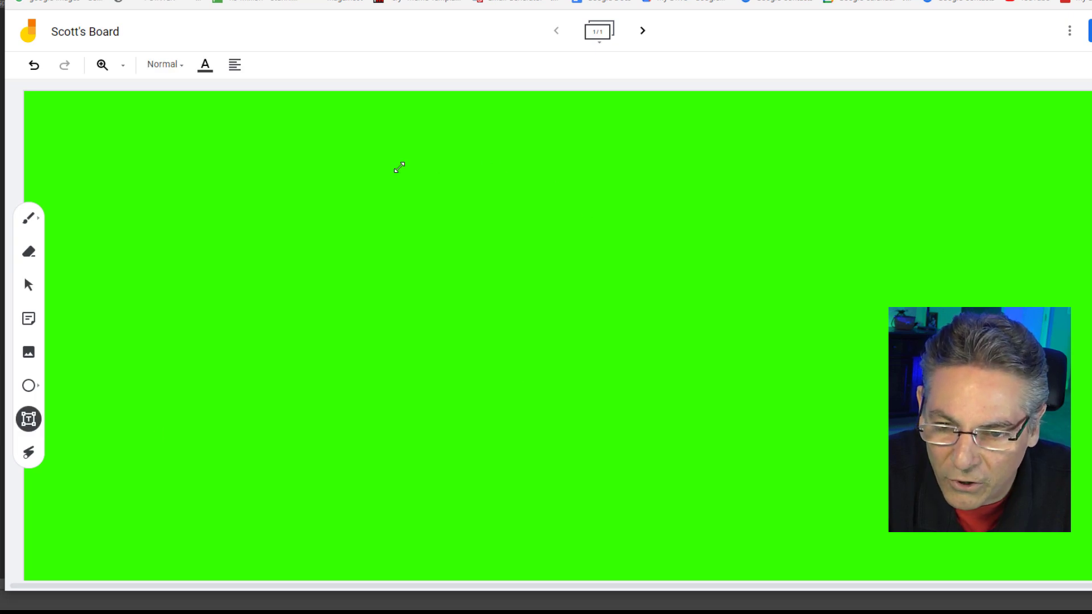
click(398, 167)
text(Note)
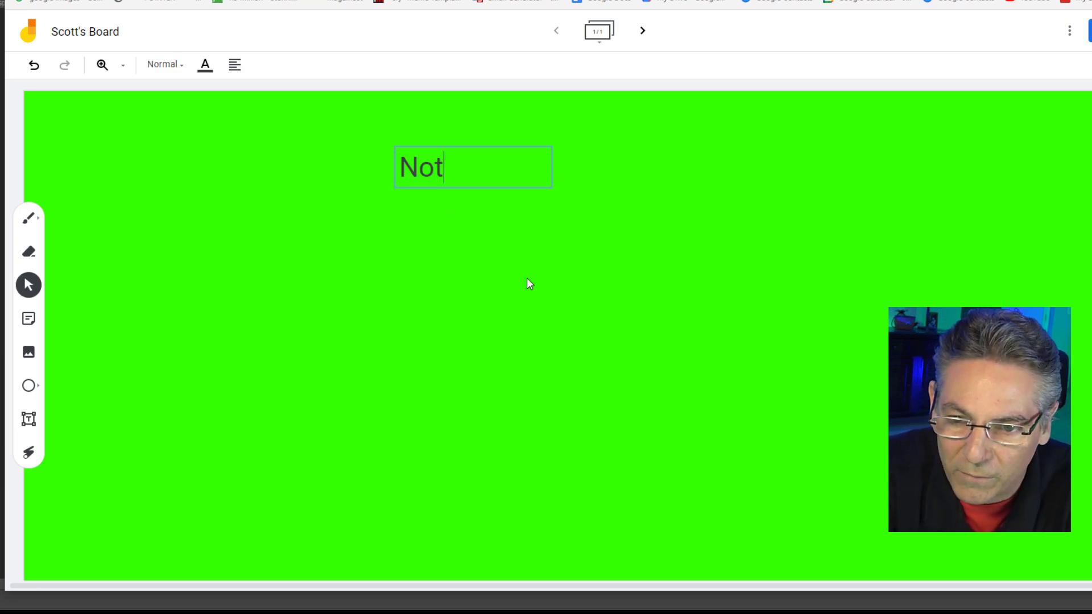
click(532, 280)
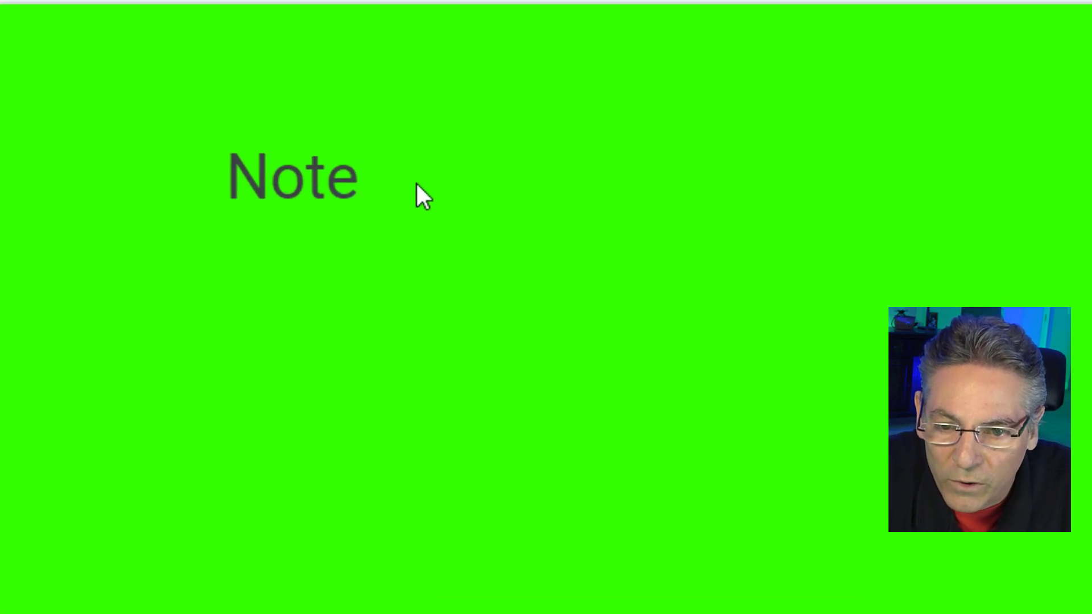
Step: Duplicate the Note text box and rotate it clockwise
click(417, 184)
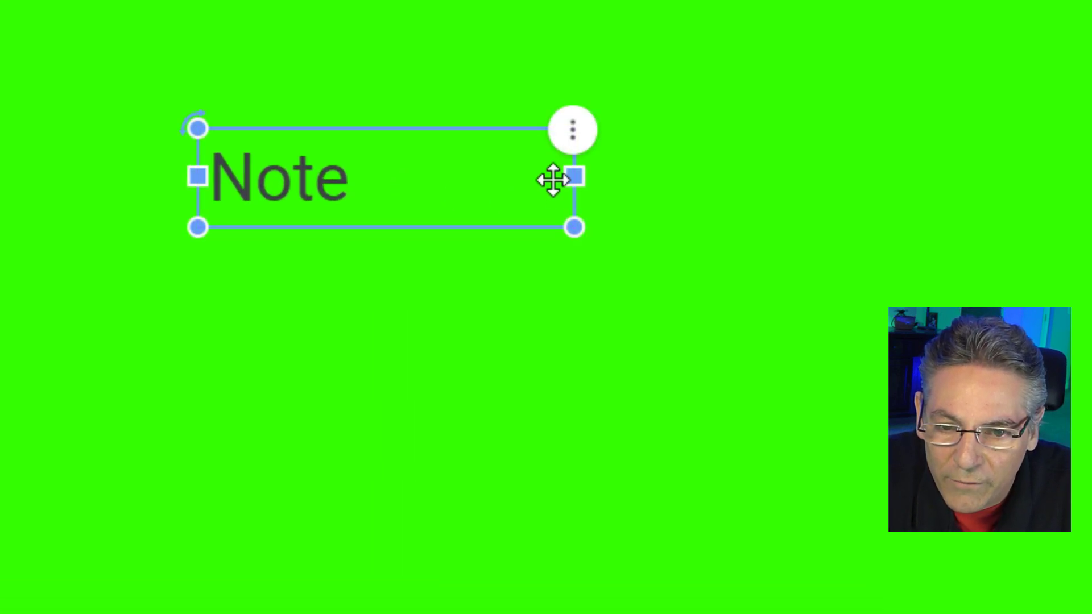
click(570, 126)
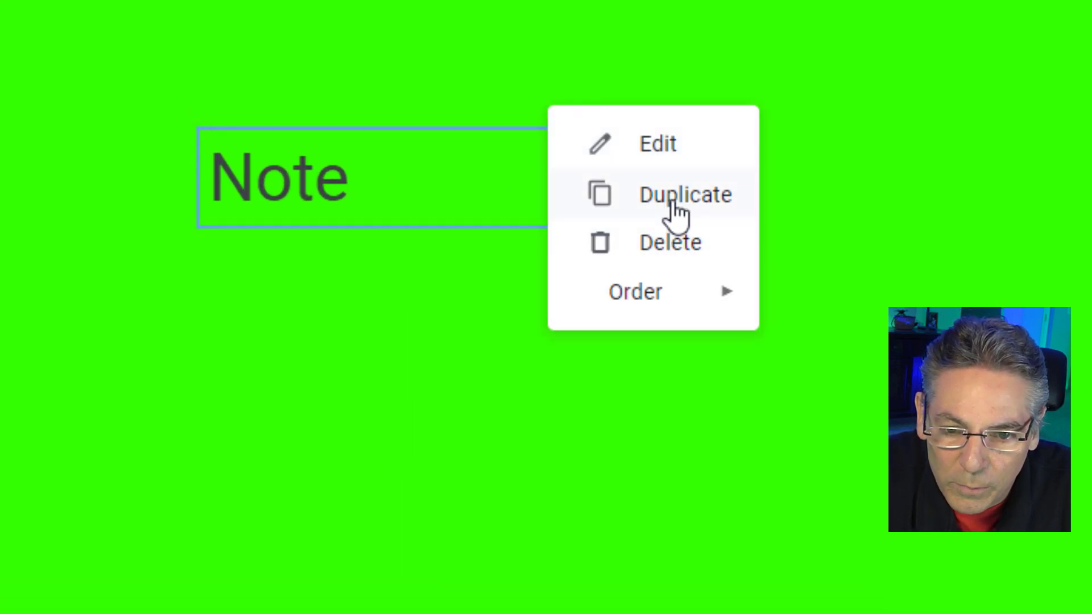
click(678, 214)
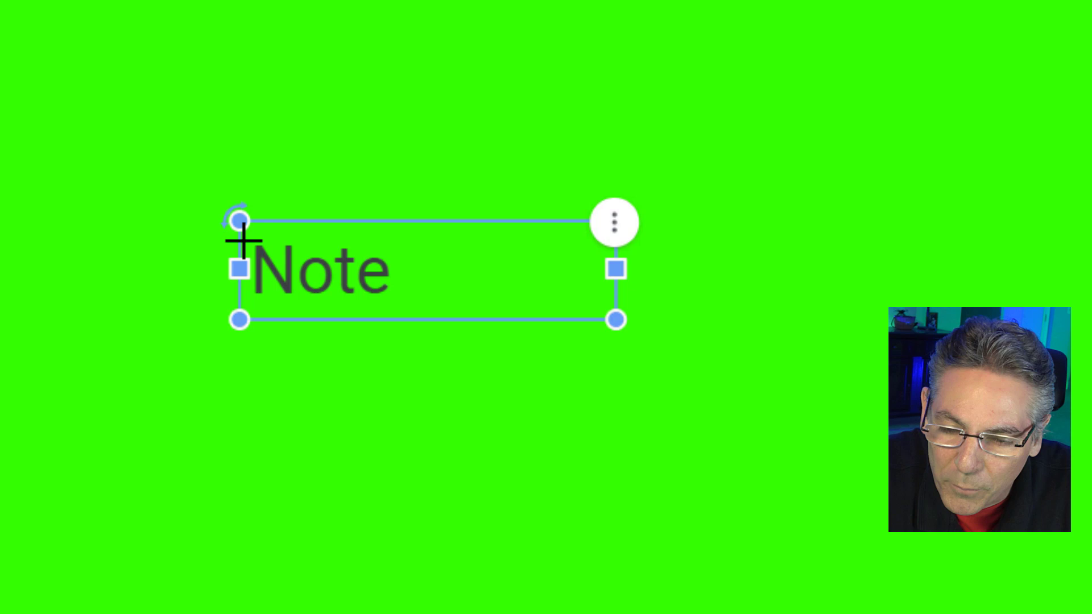
mouse_move(244, 217)
mouse_down()
mouse_move(210, 292)
mouse_move(434, 132)
mouse_move(136, 302)
mouse_move(309, 114)
mouse_move(195, 349)
mouse_move(251, 216)
mouse_up()
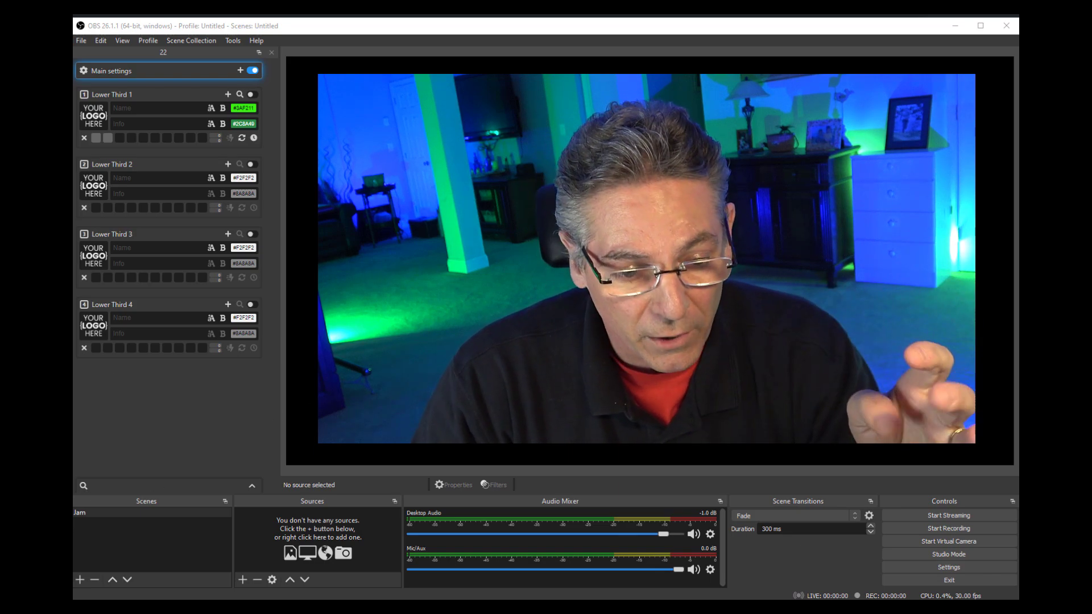
Step: Open the list of source types in the Sources dock
click(244, 579)
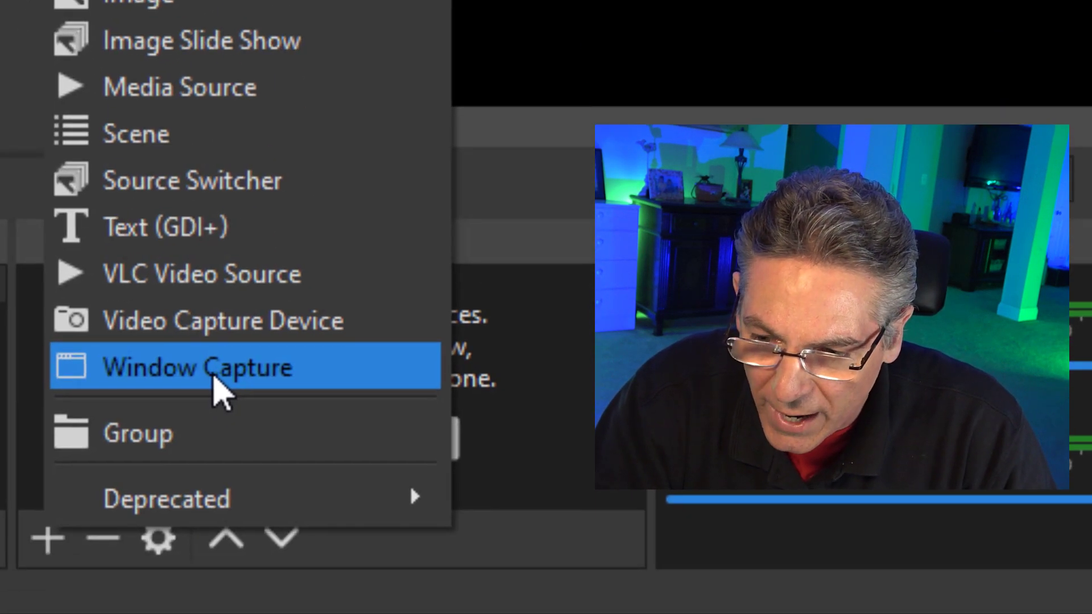
Step: Add a default-named Window Capture of the Brave Jamboard window, then bring the browser forward
click(214, 377)
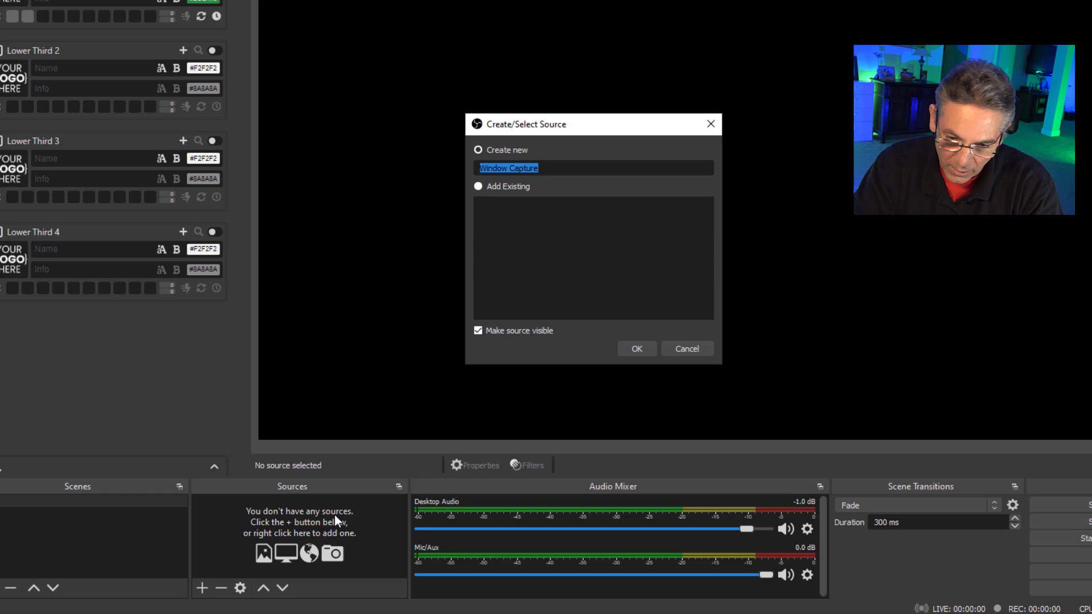
click(649, 352)
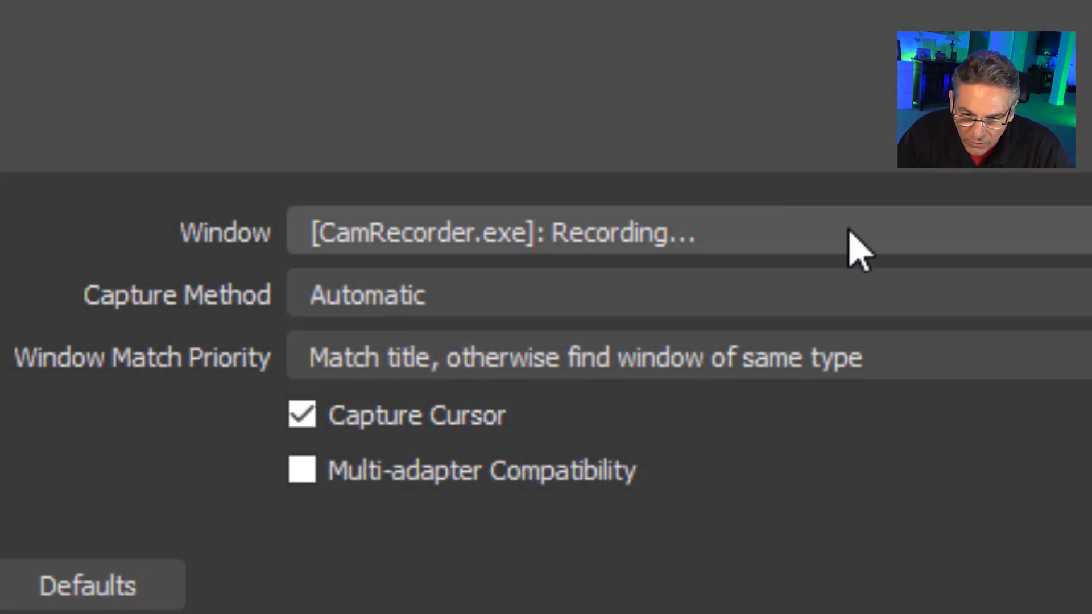
click(853, 230)
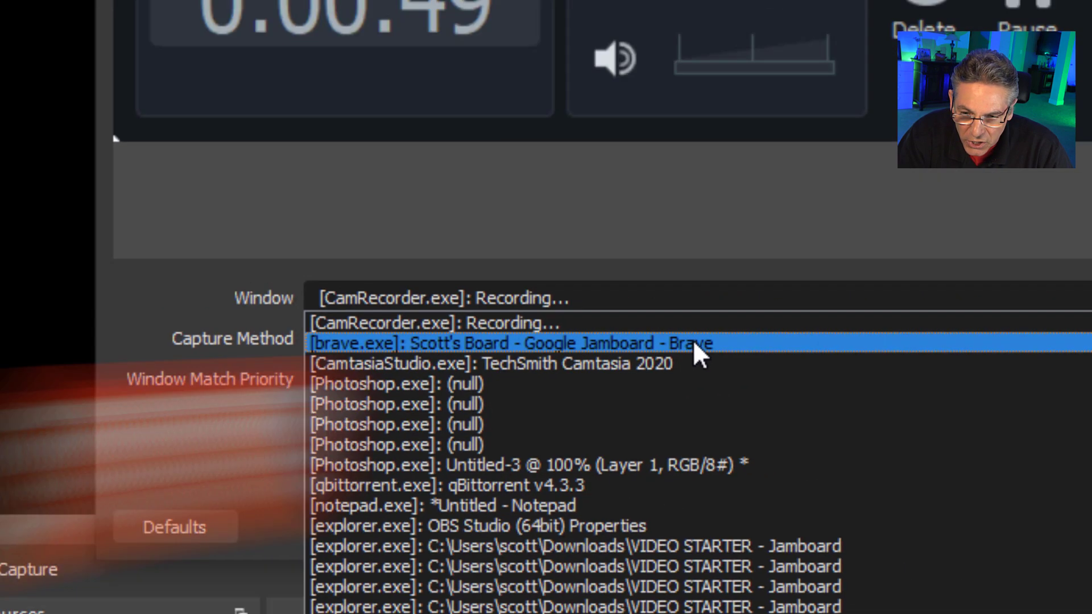
click(693, 343)
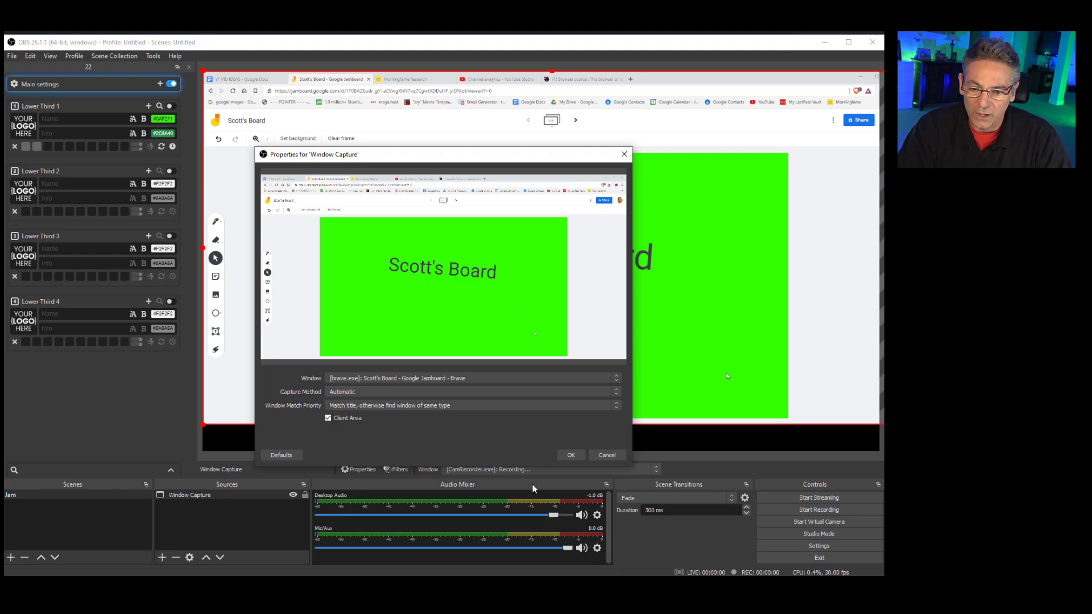
click(571, 455)
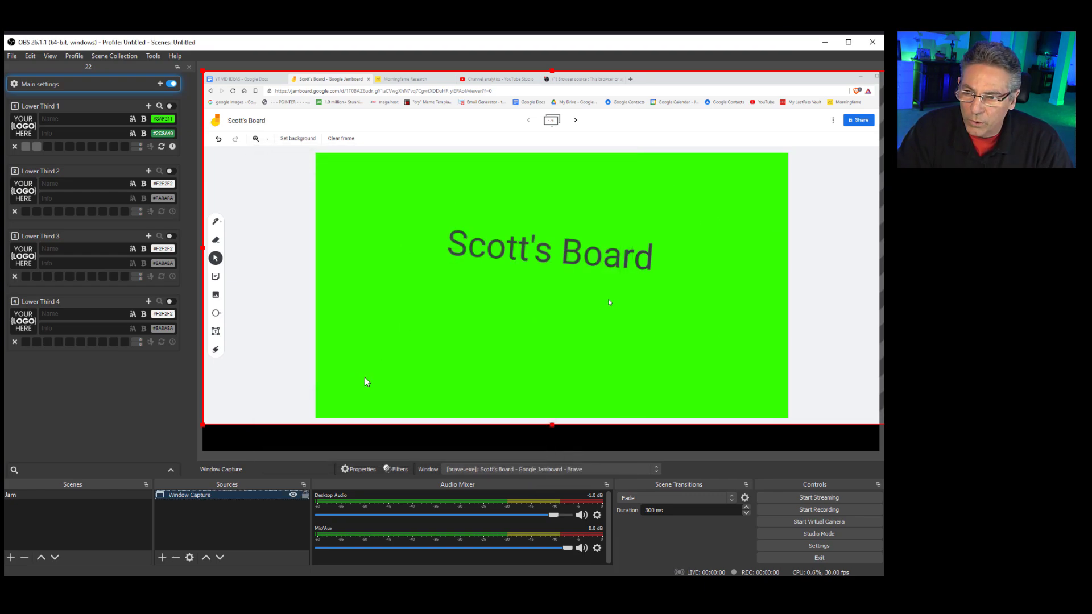
key(alt+Tab)
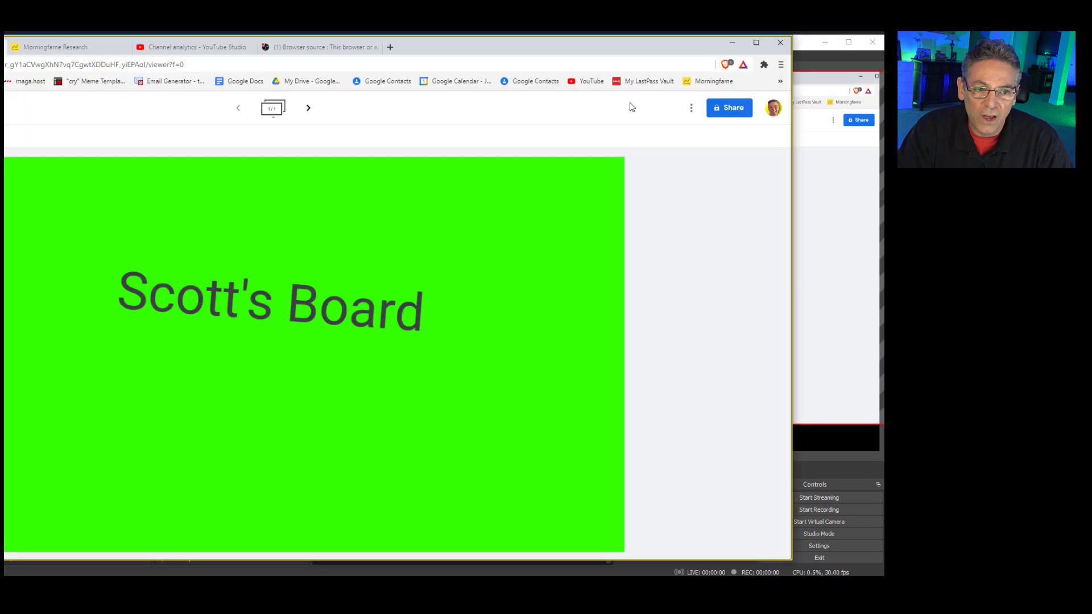
Step: Shrink the Jamboard browser window and place OBS beside it on the right
drag(648, 45, 714, 43)
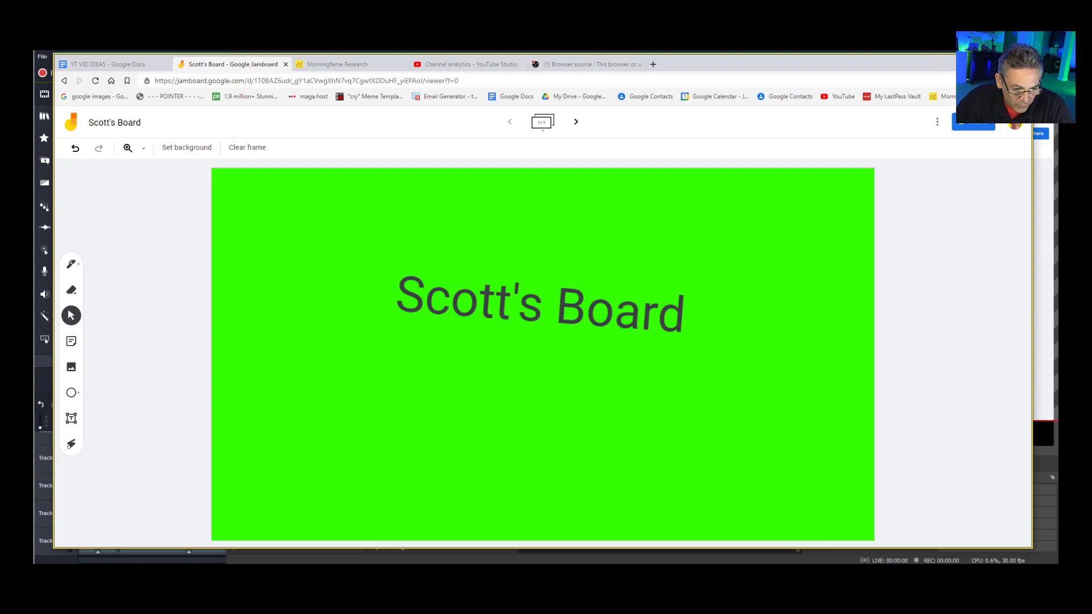
drag(1034, 549, 456, 516)
click(862, 379)
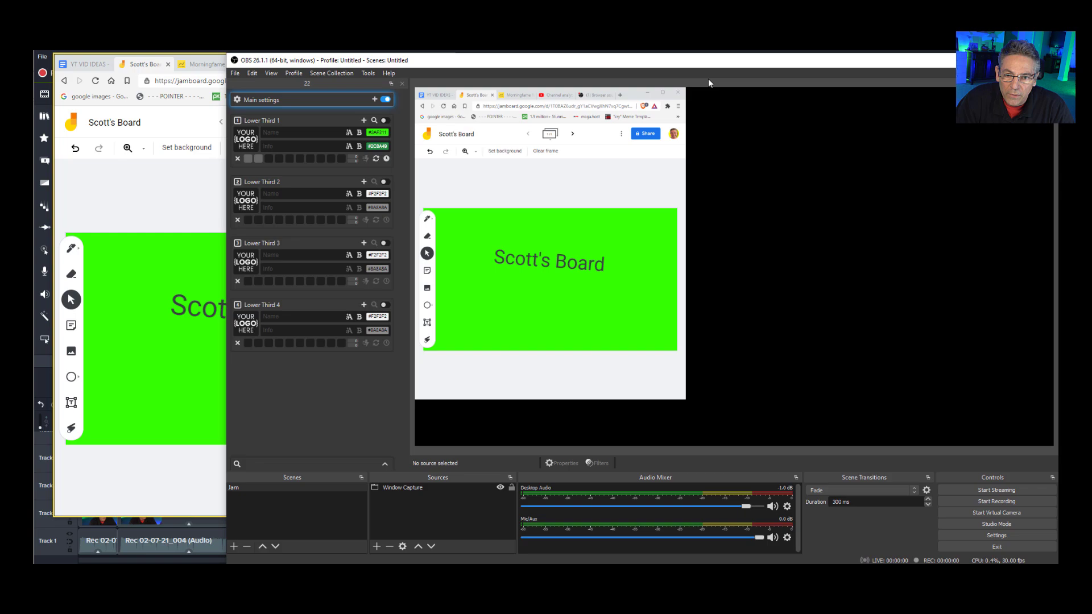
drag(621, 66, 847, 69)
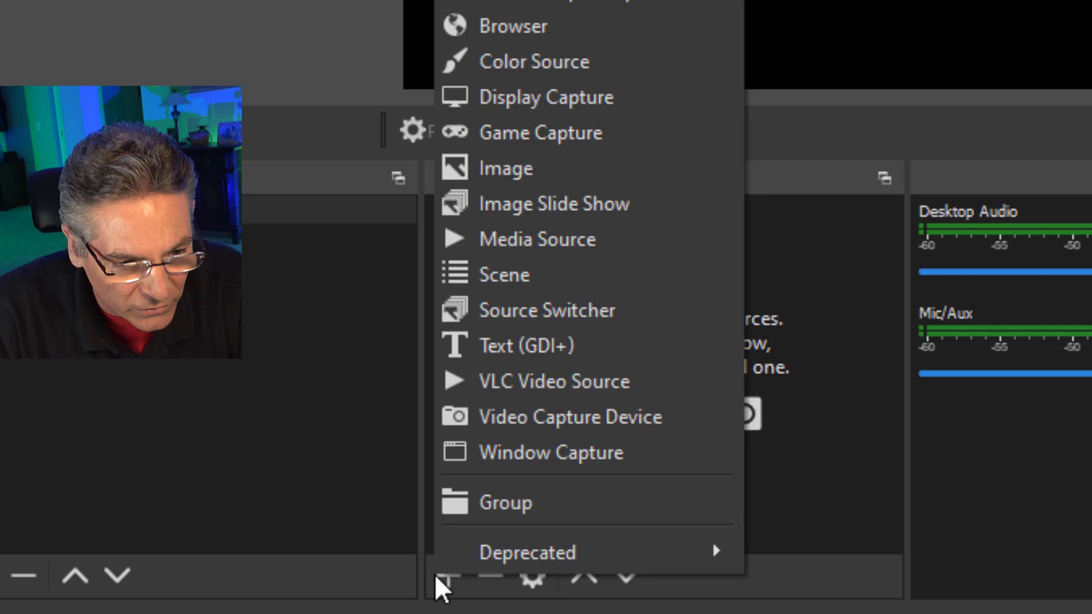
Step: Add a Browser source, copy the Jamboard viewer link, and select the default URL field
click(519, 35)
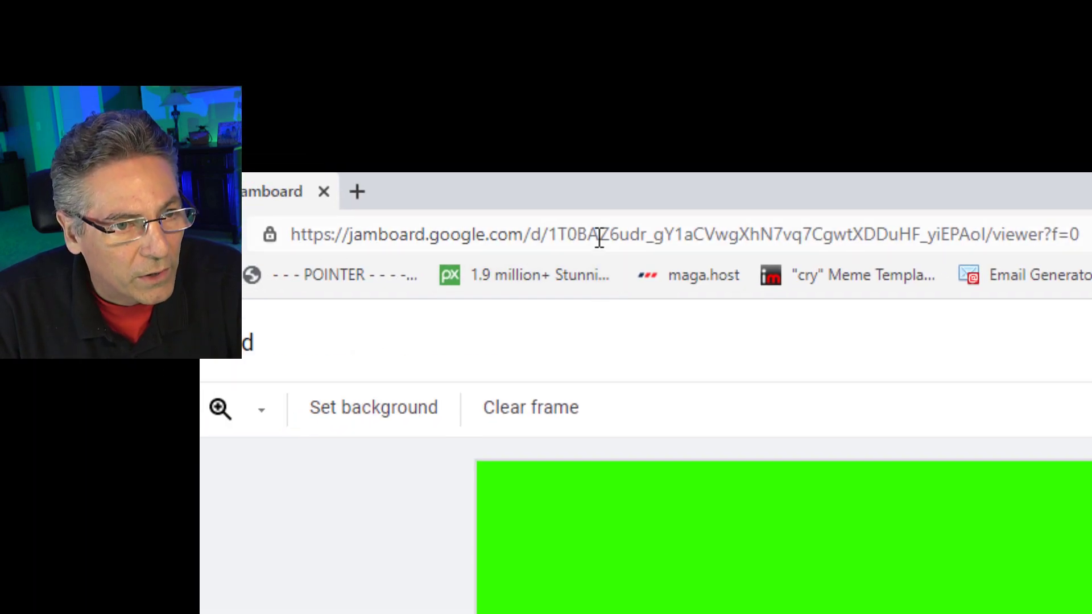
click(618, 235)
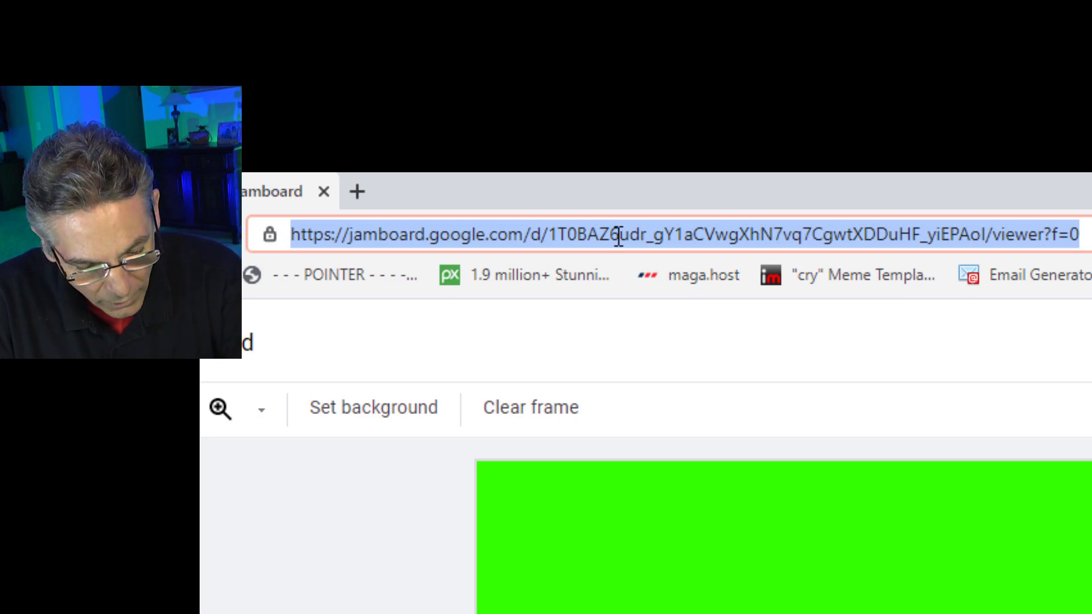
key(ctrl+c)
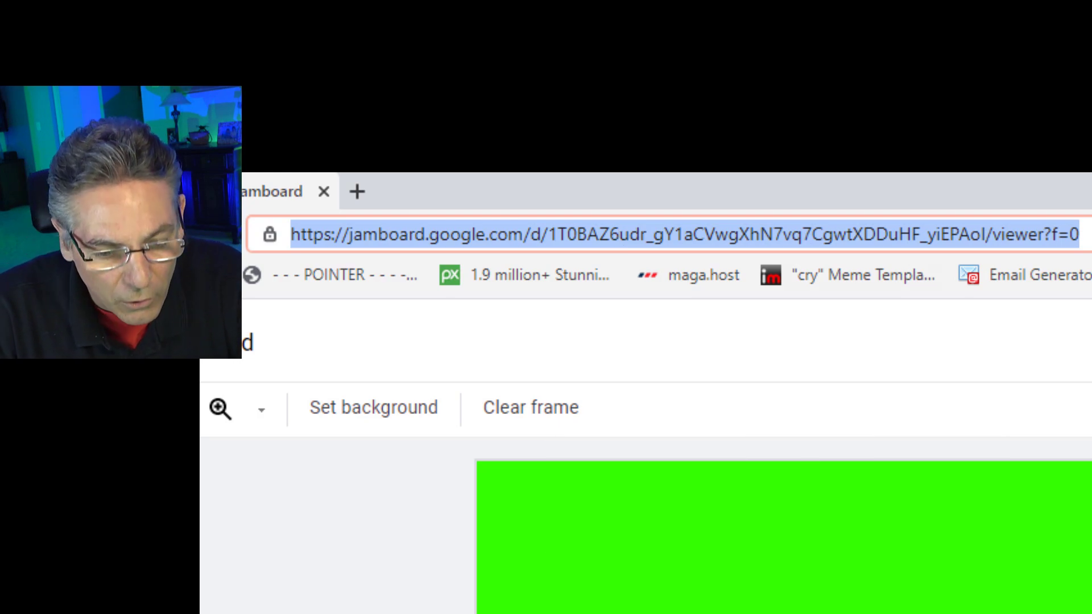
key(alt+Tab)
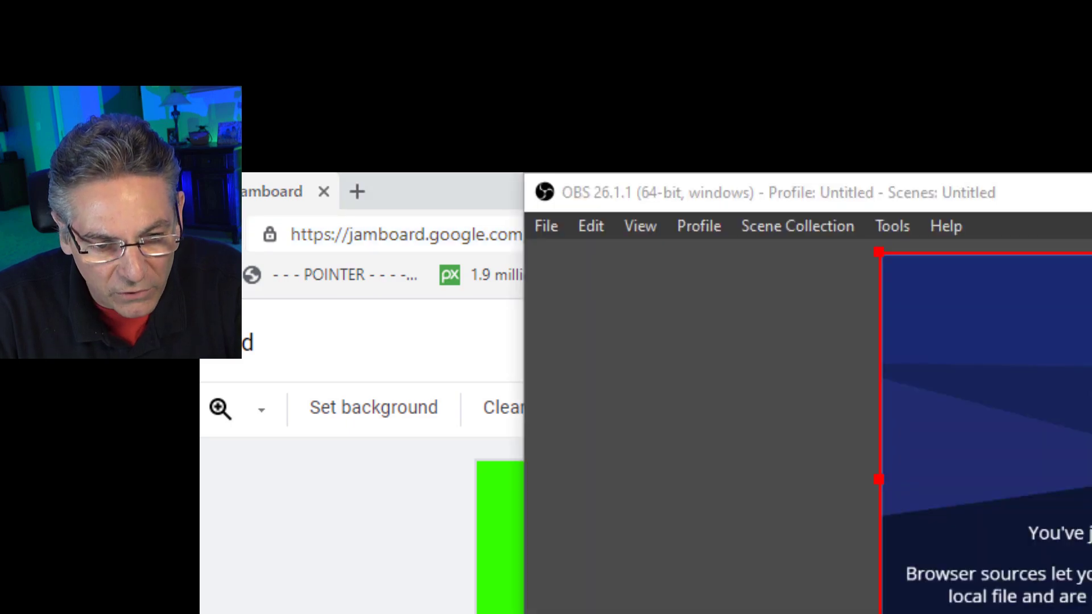
triple_click(250, 455)
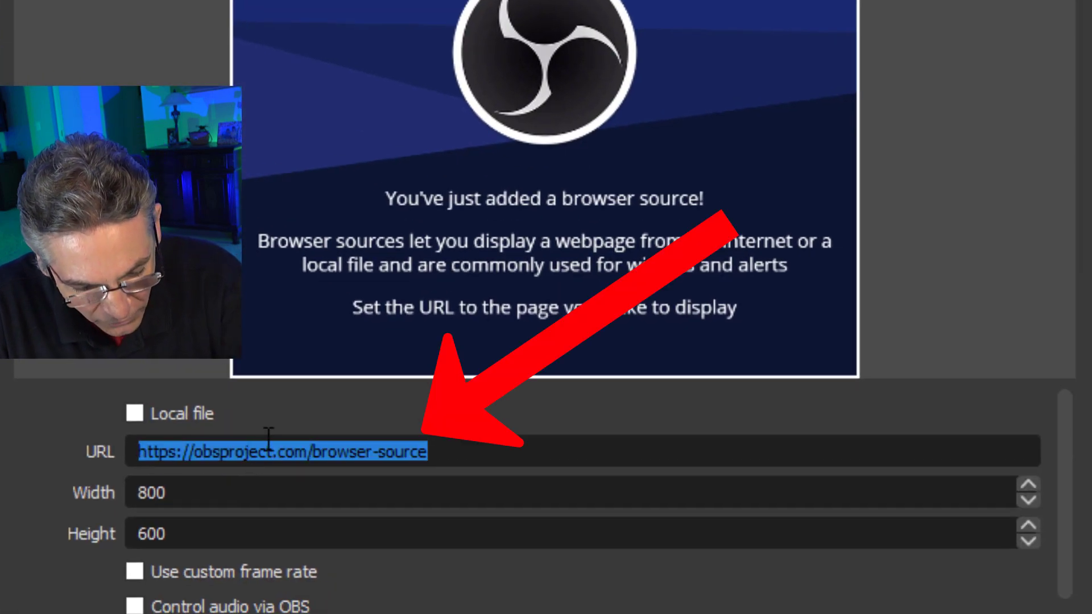
Step: Paste the Jamboard viewer link as the URL and set size to 1920 × 1080
key(ctrl+v)
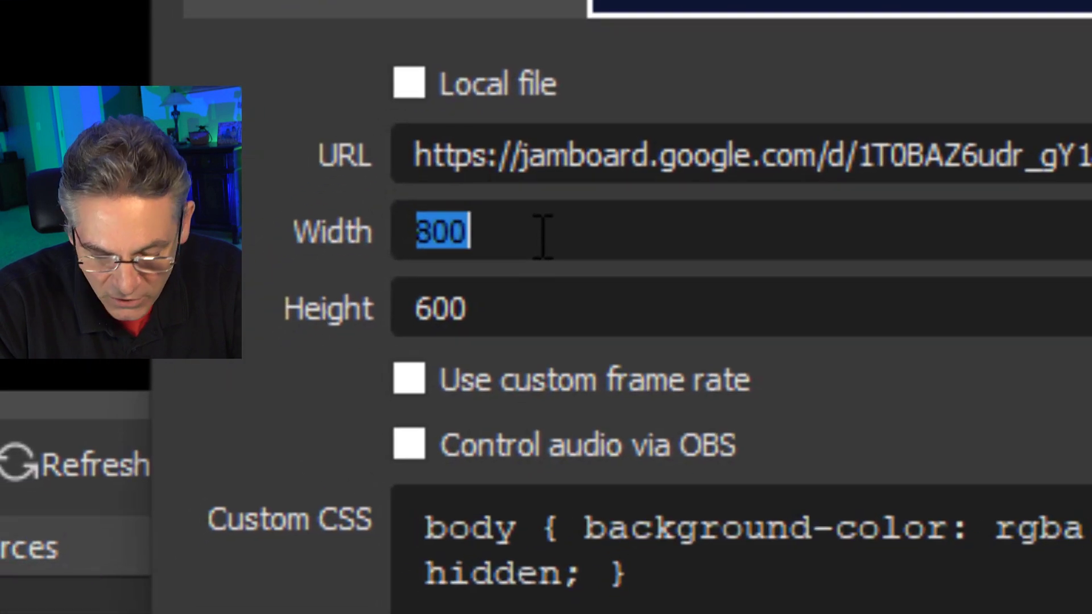
text(1920)
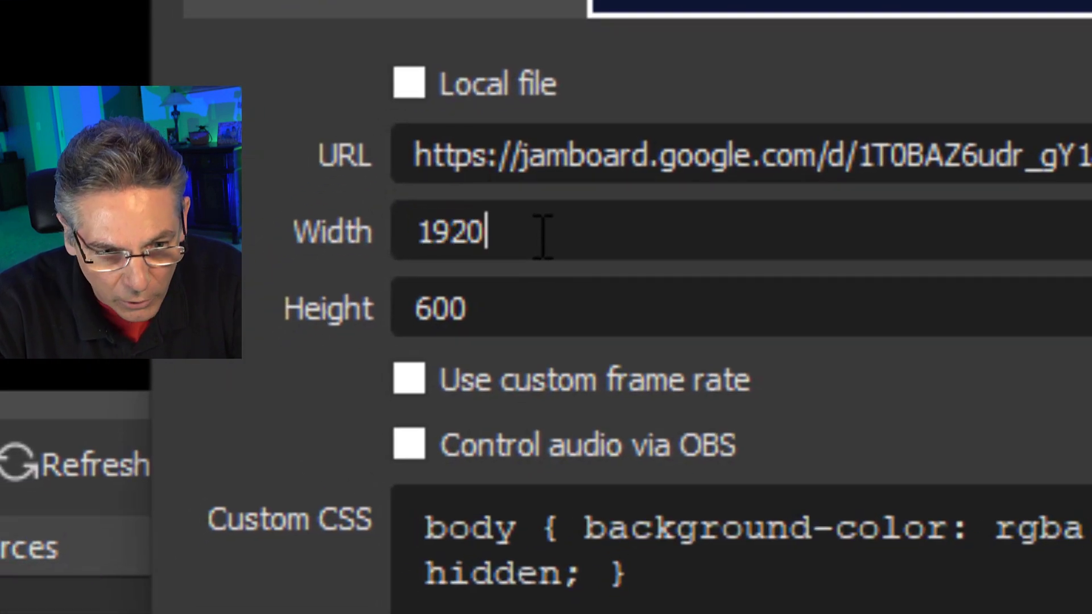
key(Tab)
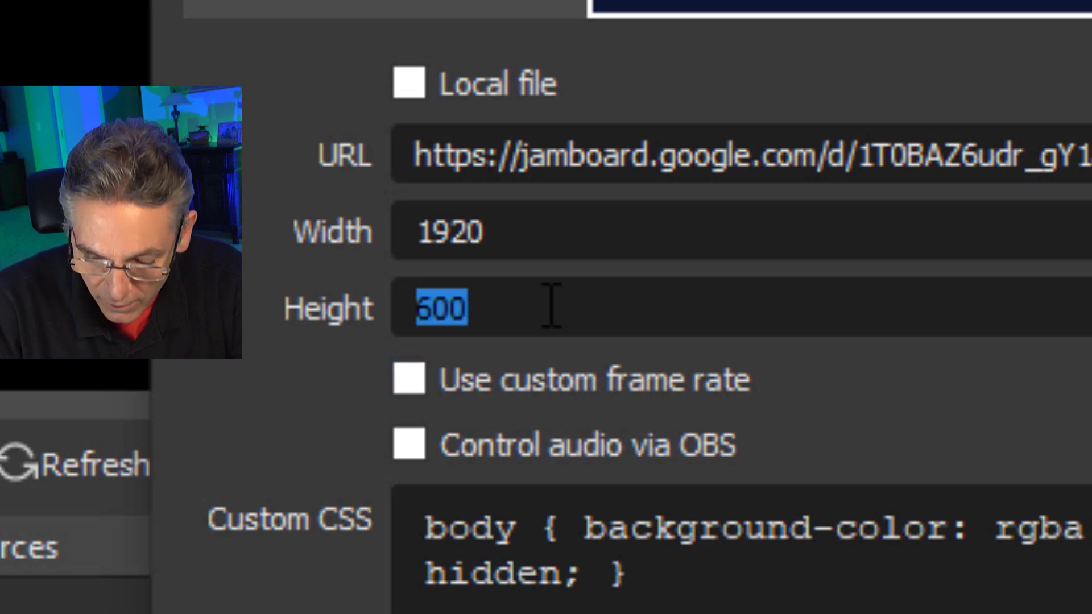
text(108)
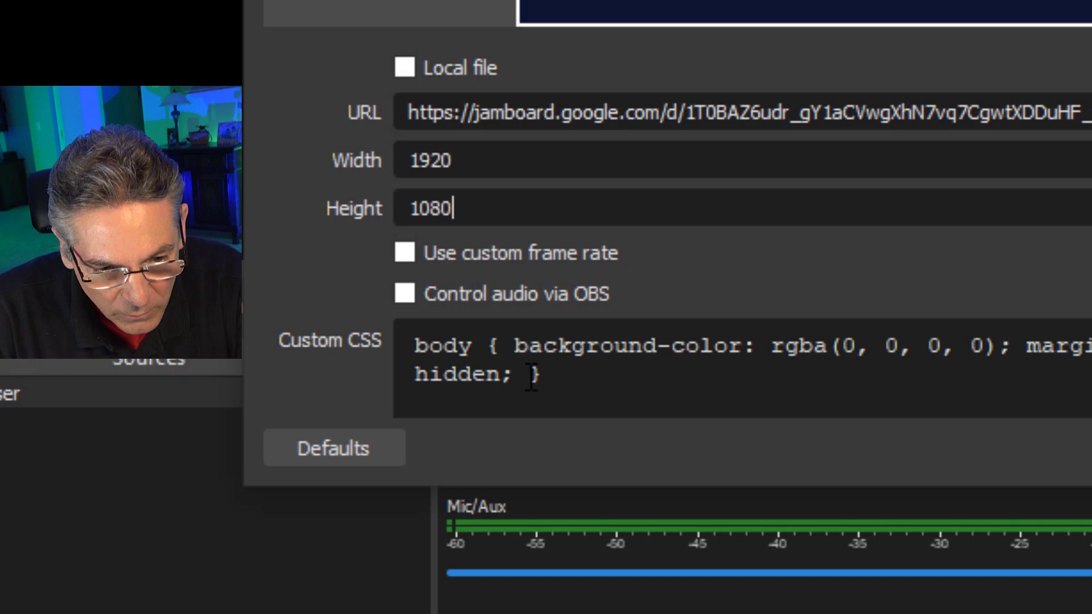
Step: Select the custom CSS, enable shutdown when hidden and refresh on scene activation, then apply
drag(532, 376, 320, 331)
scroll(731, 419, down, 5)
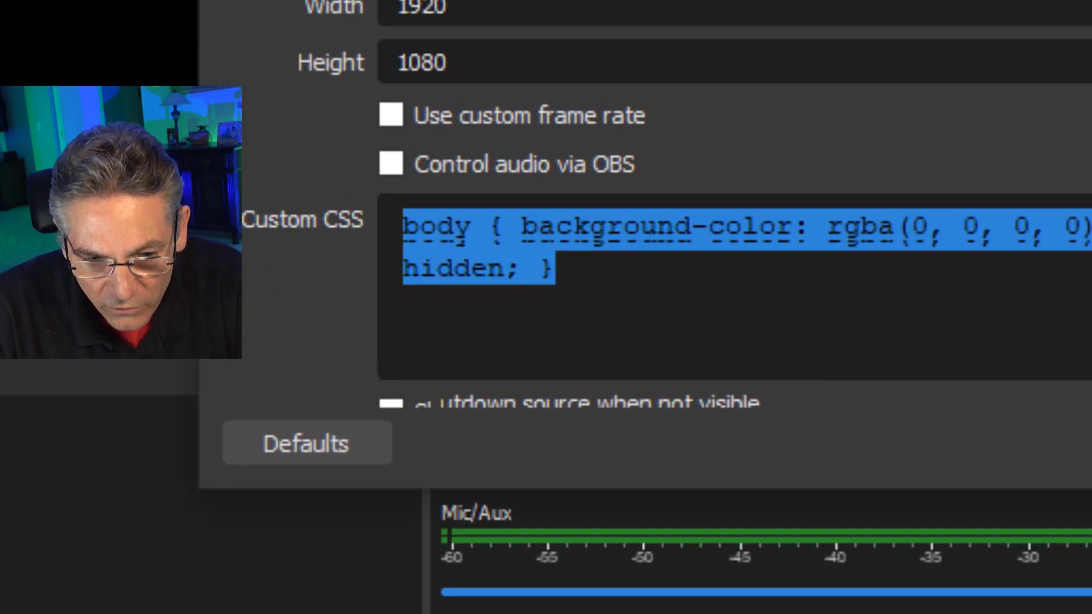
click(540, 307)
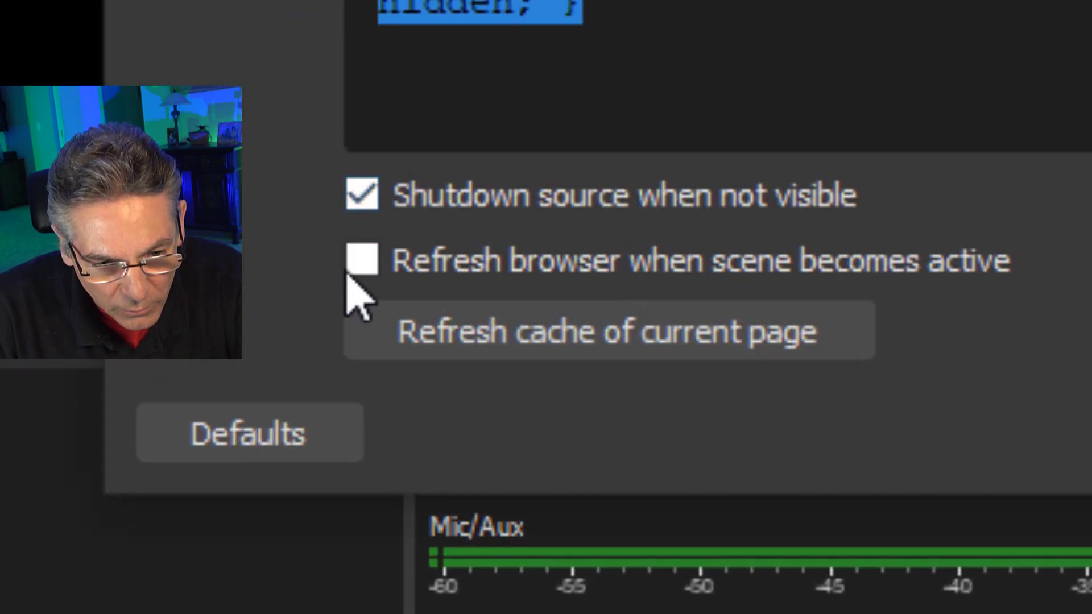
click(360, 262)
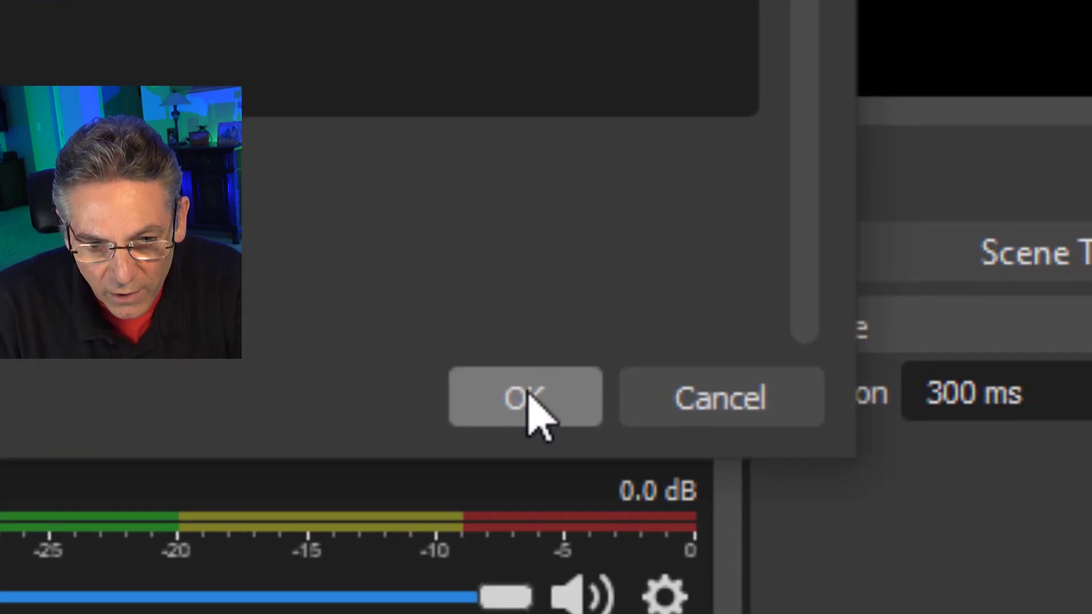
click(526, 395)
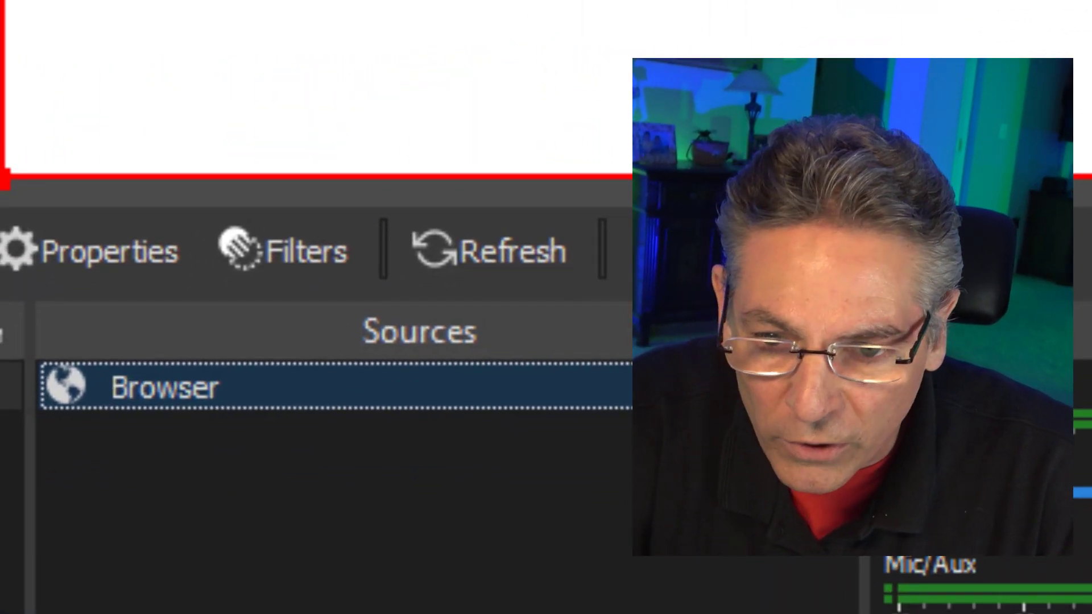
Step: Interact with the Browser source and submit the account e-mail to Google sign-in
right_click(366, 391)
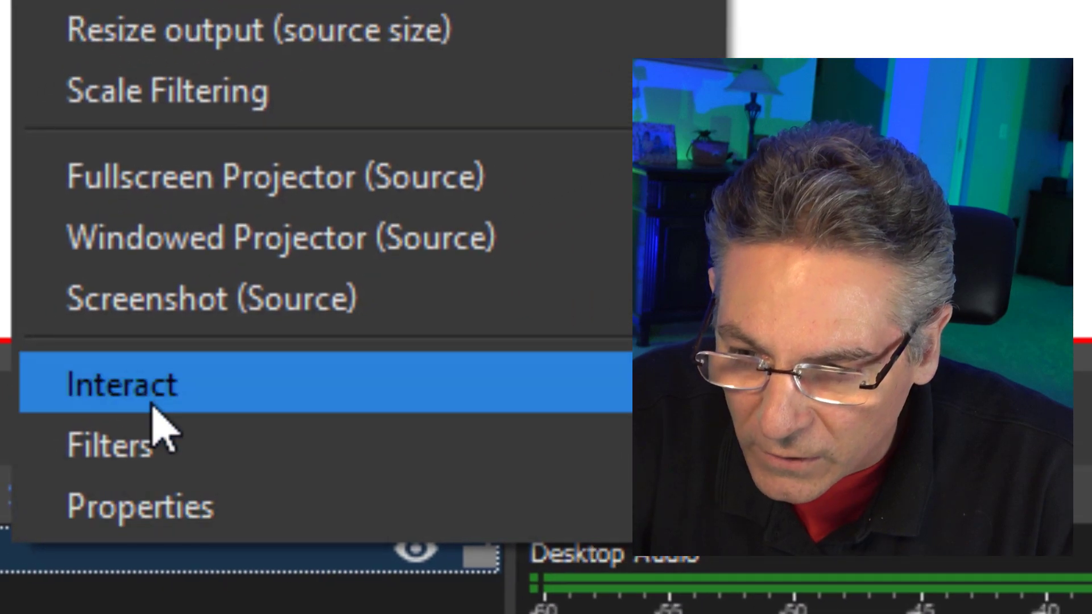
click(227, 390)
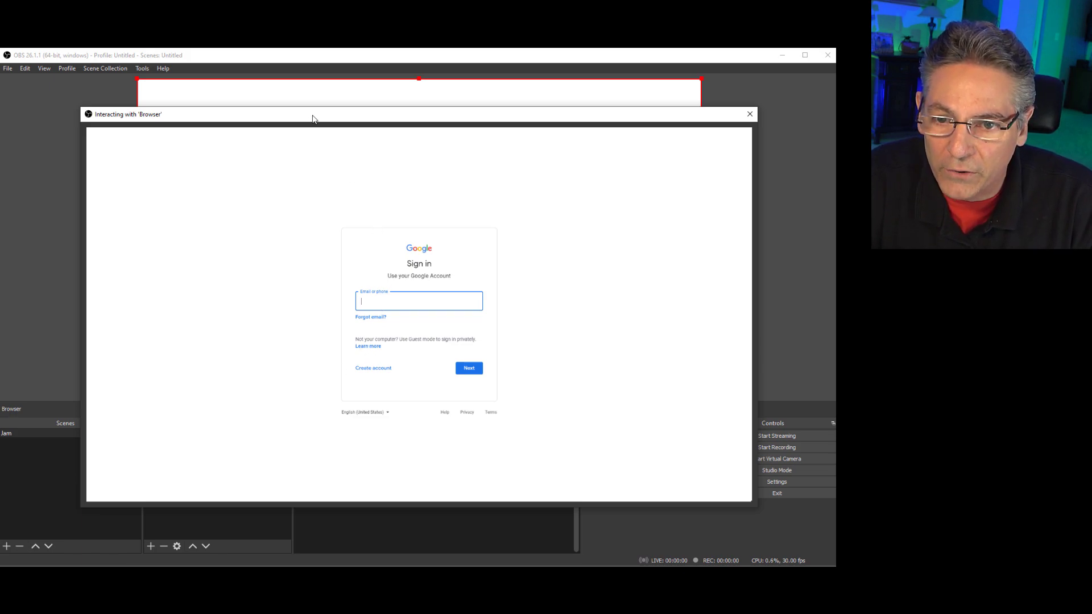
drag(312, 119, 392, 134)
drag(703, 139, 642, 138)
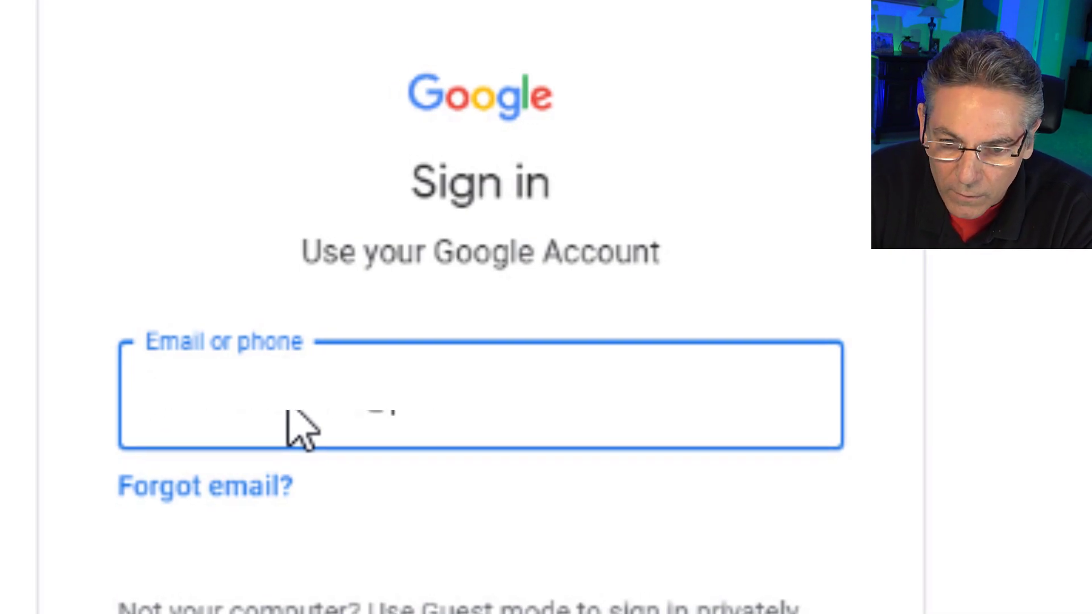
text(@gmail.com)
key(Return)
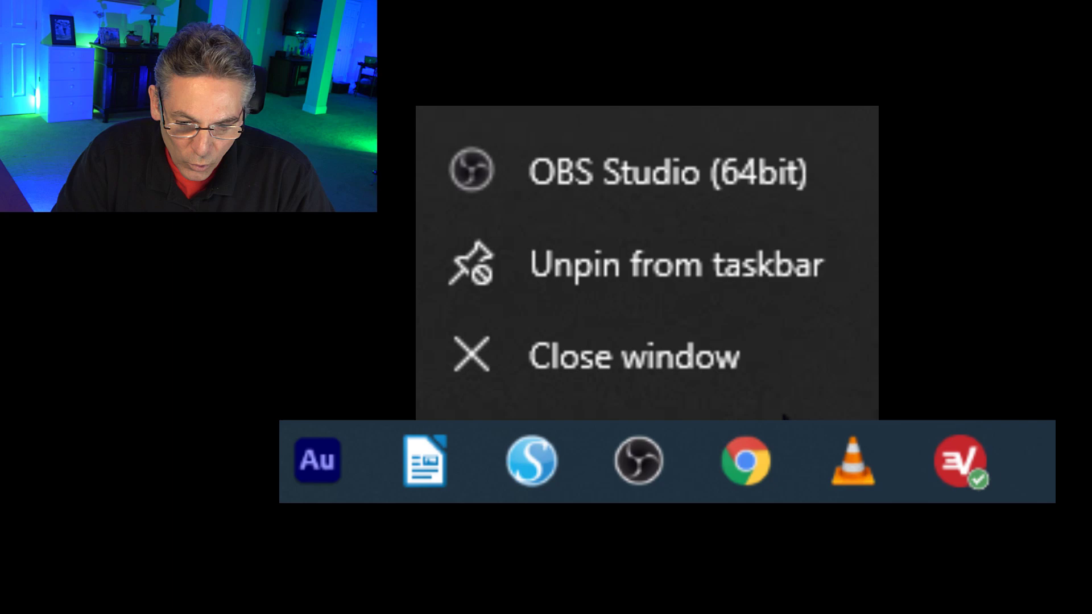
Step: Paste --user-agent="Superuser" after the Target path in the OBS Studio (64bit) shortcut's Properties
right_click(804, 191)
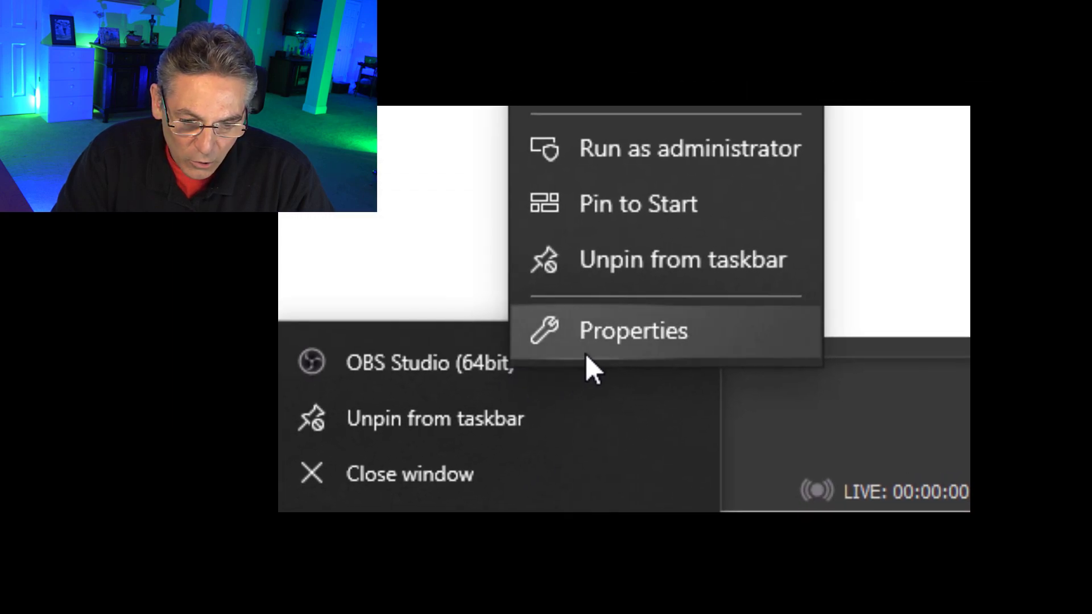
click(587, 352)
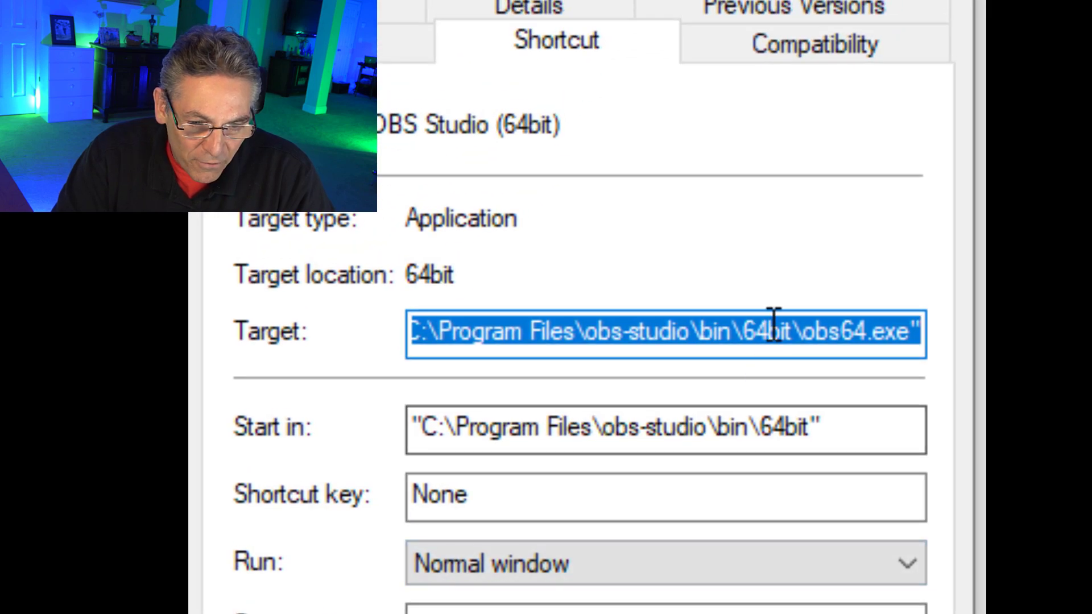
click(778, 325)
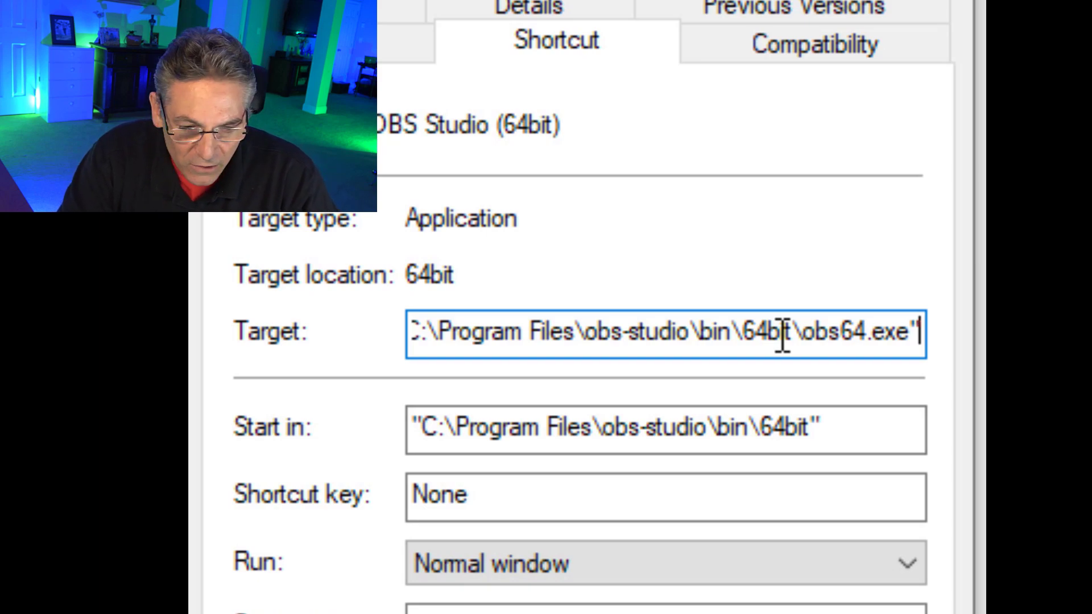
key(ctrl+v)
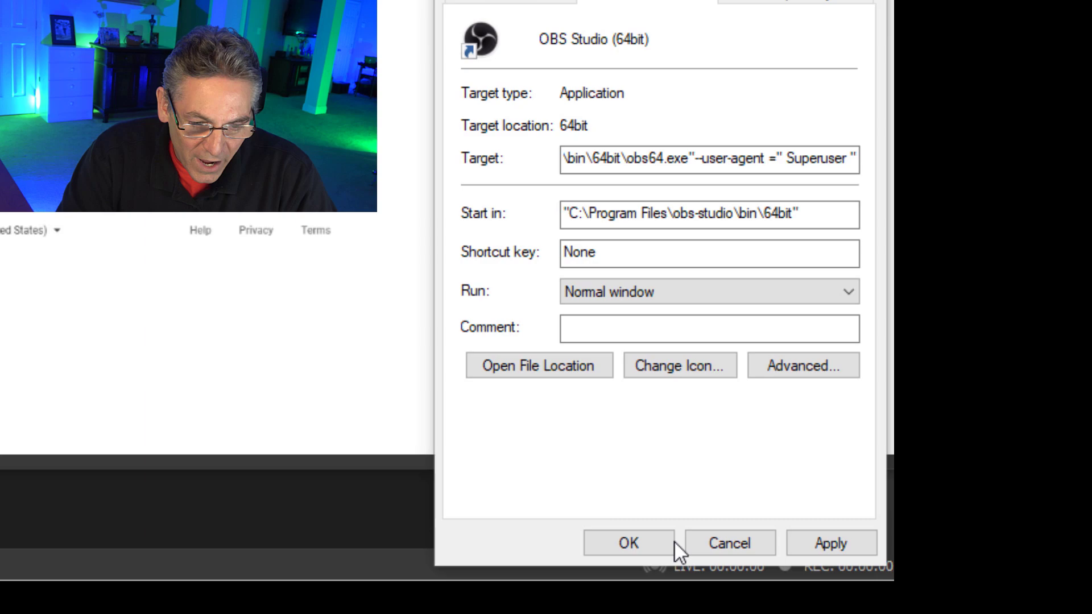
click(678, 551)
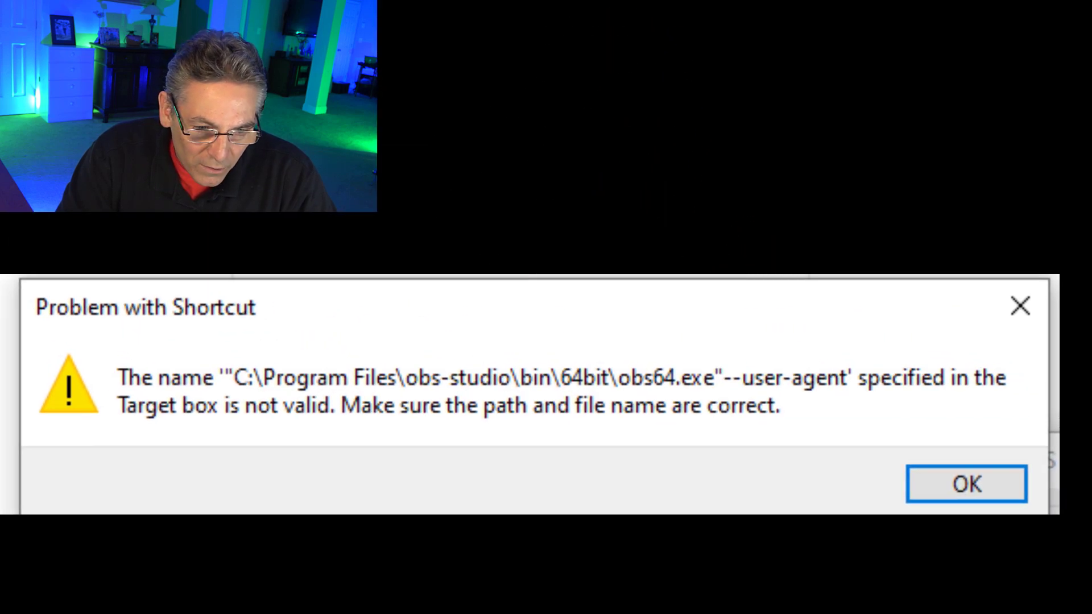
Step: Fix the invalid target by adding a space after obs64.exe, then apply the shortcut change
click(970, 490)
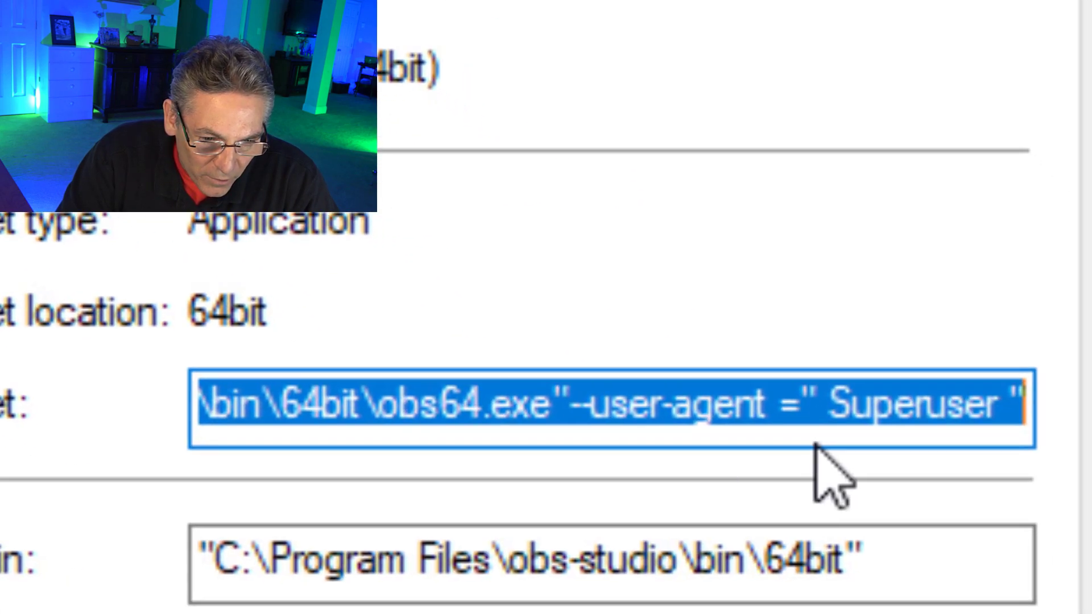
click(570, 403)
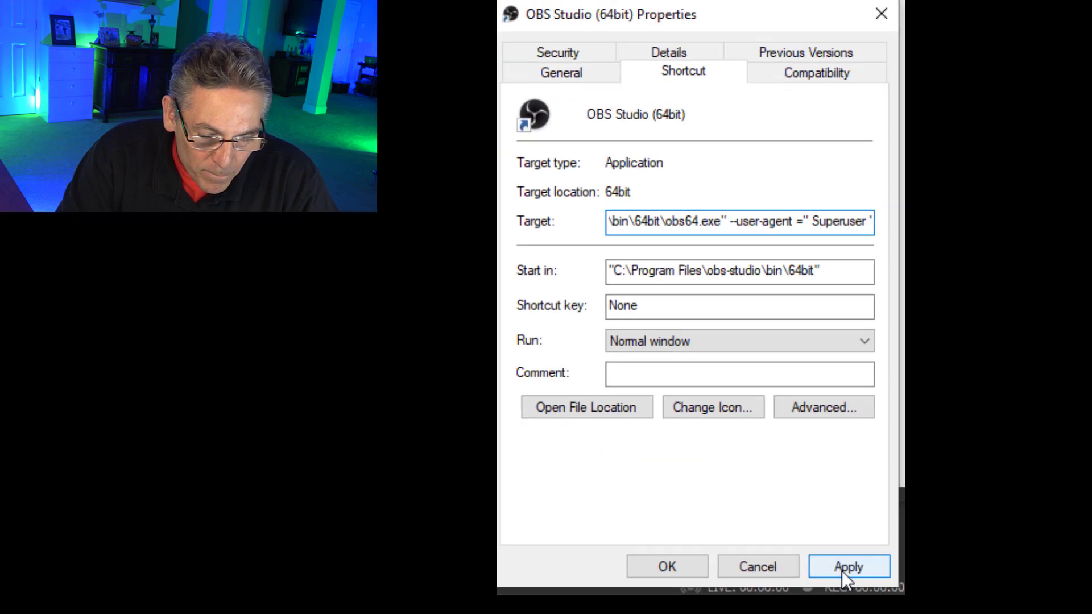
click(842, 568)
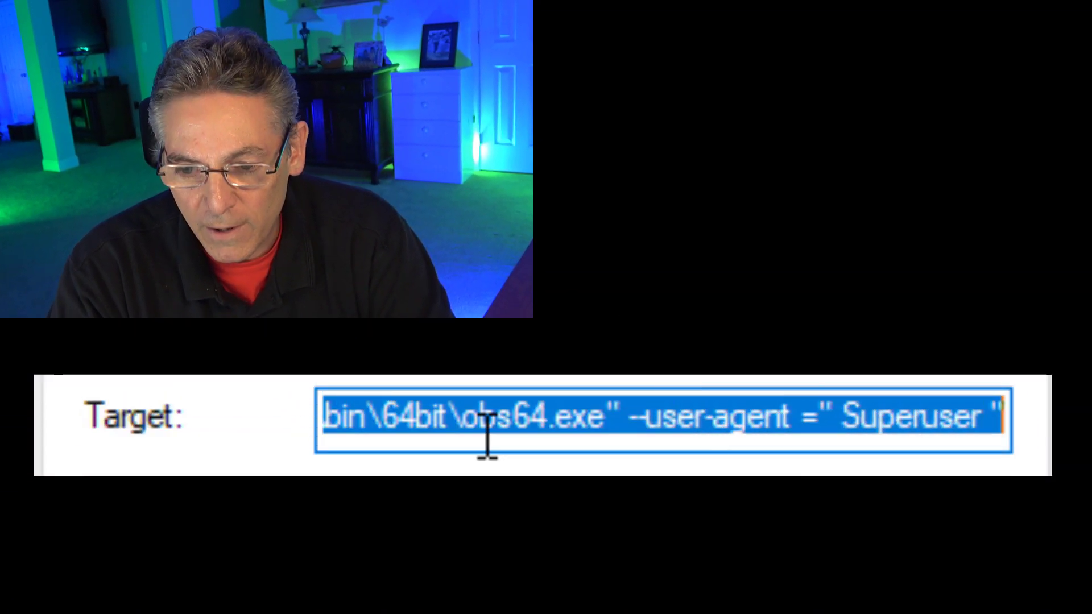
click(589, 414)
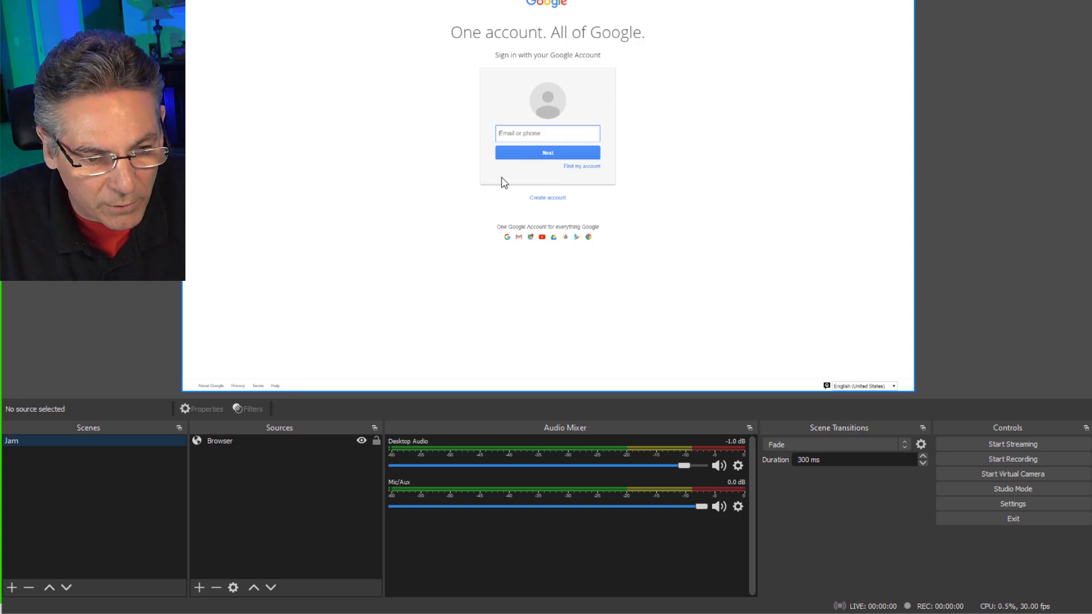
Step: In the Browser source's Interact window, enter the Google account e-mail and password to sign in
click(247, 440)
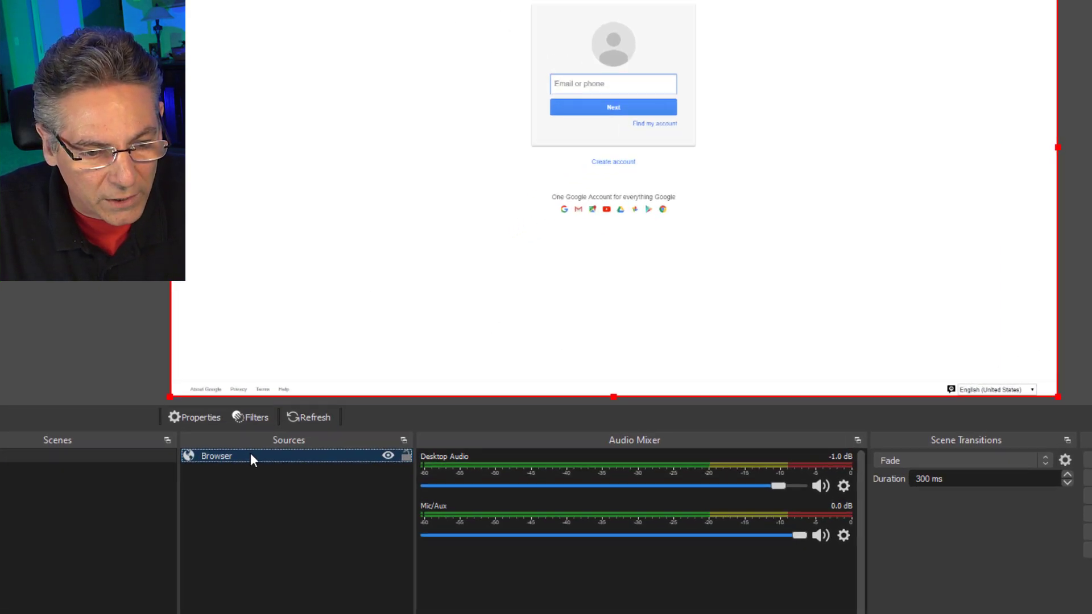
right_click(251, 455)
click(288, 414)
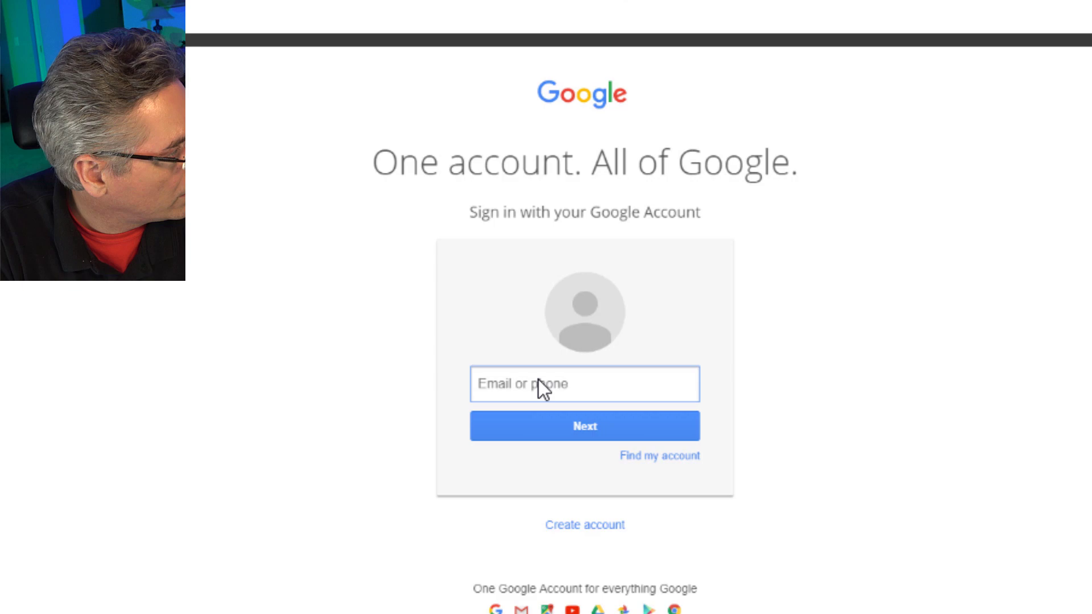
click(538, 383)
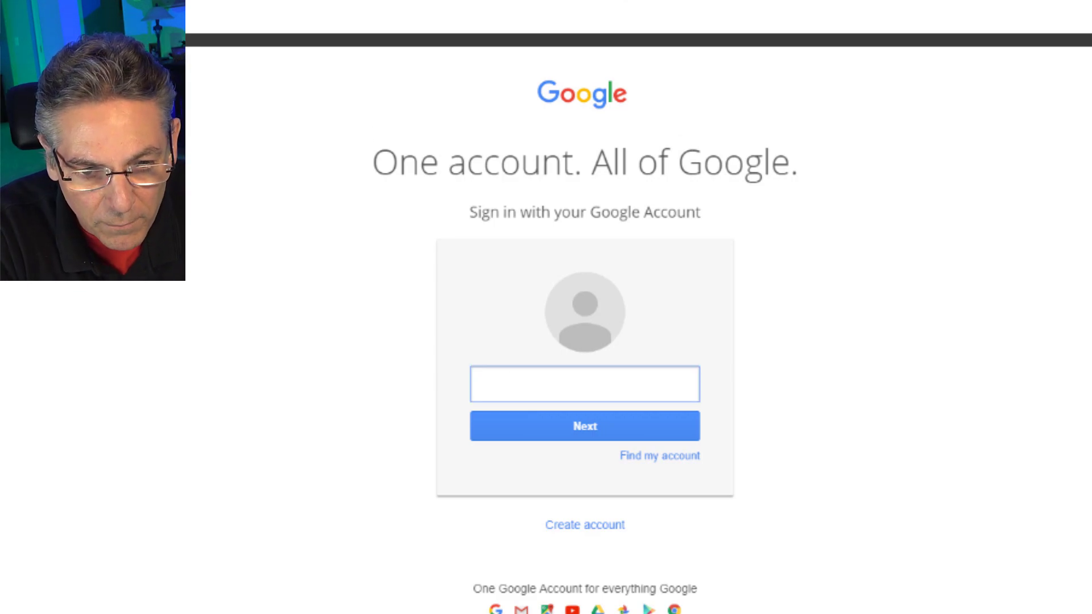
click(555, 436)
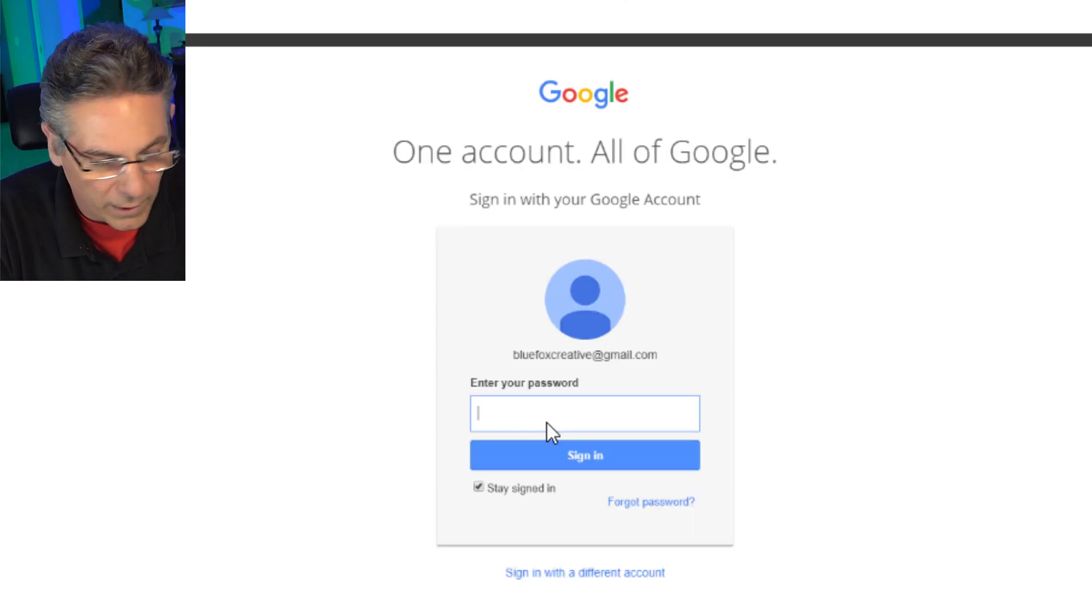
text(••••••••••••)
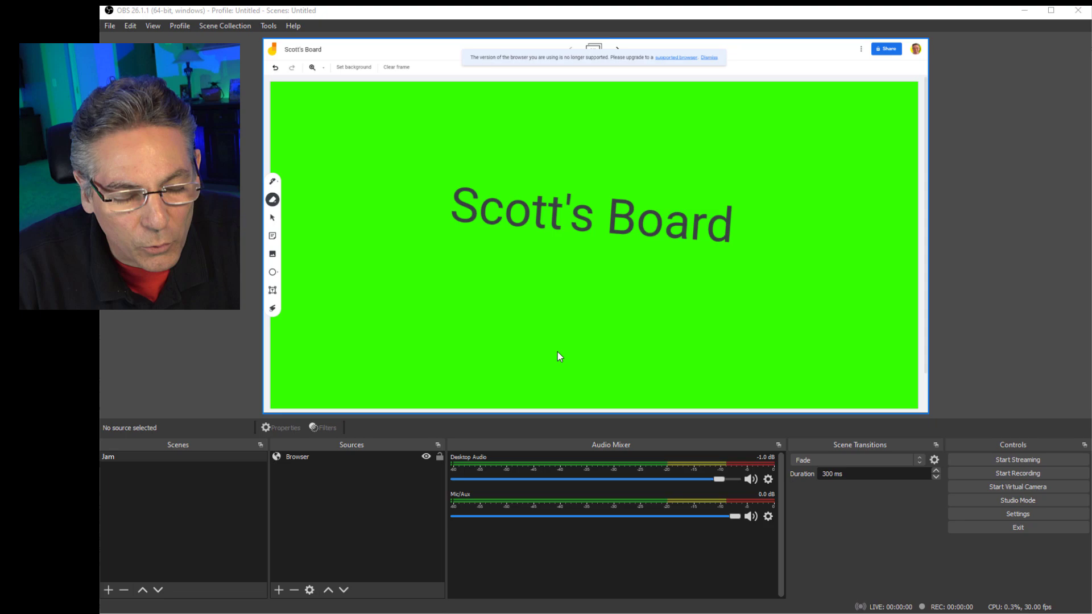
Step: Alt-crop the Jamboard source's bottom-right corner and its browser header at the top
click(446, 337)
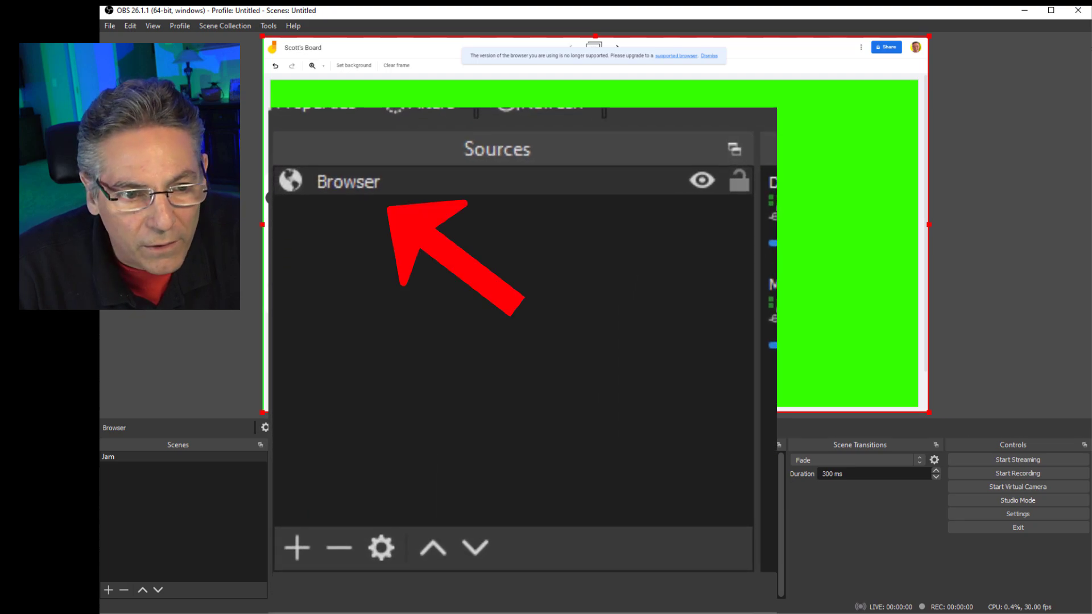
key(alt)
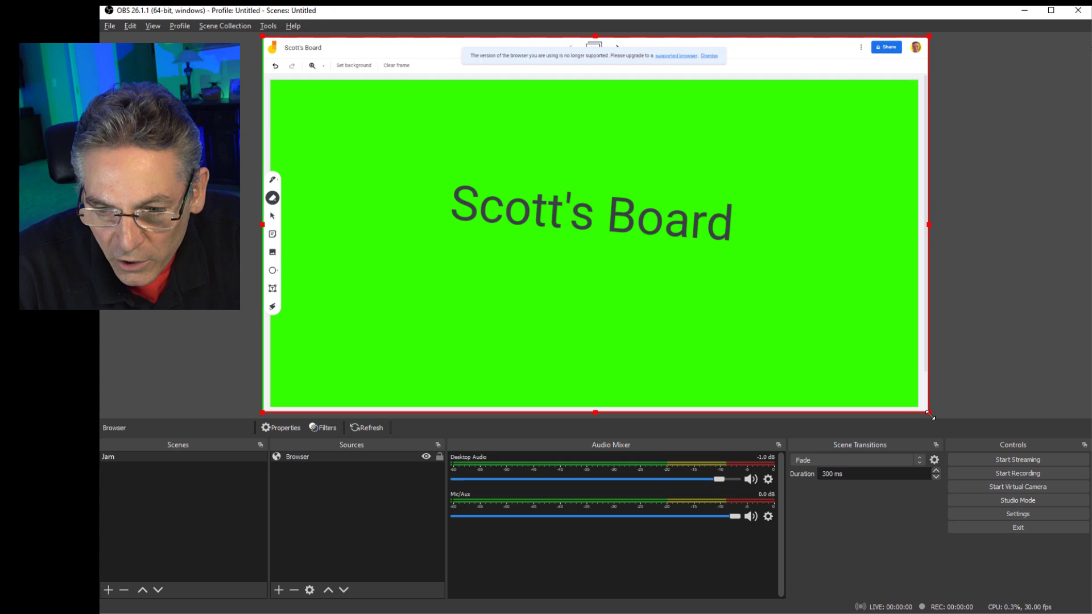
drag(931, 415, 916, 406)
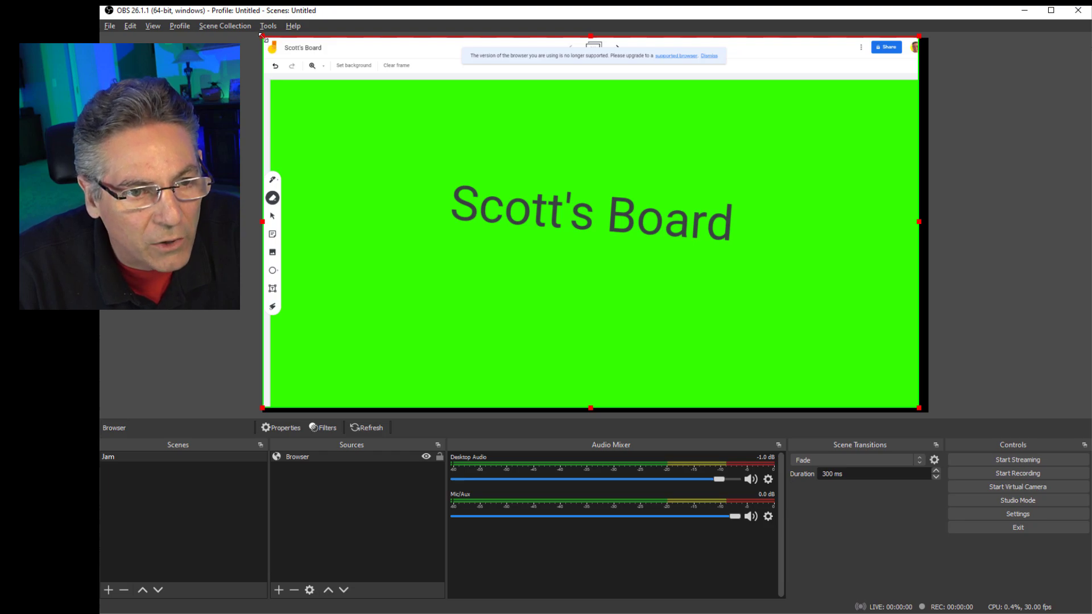
drag(261, 35, 268, 80)
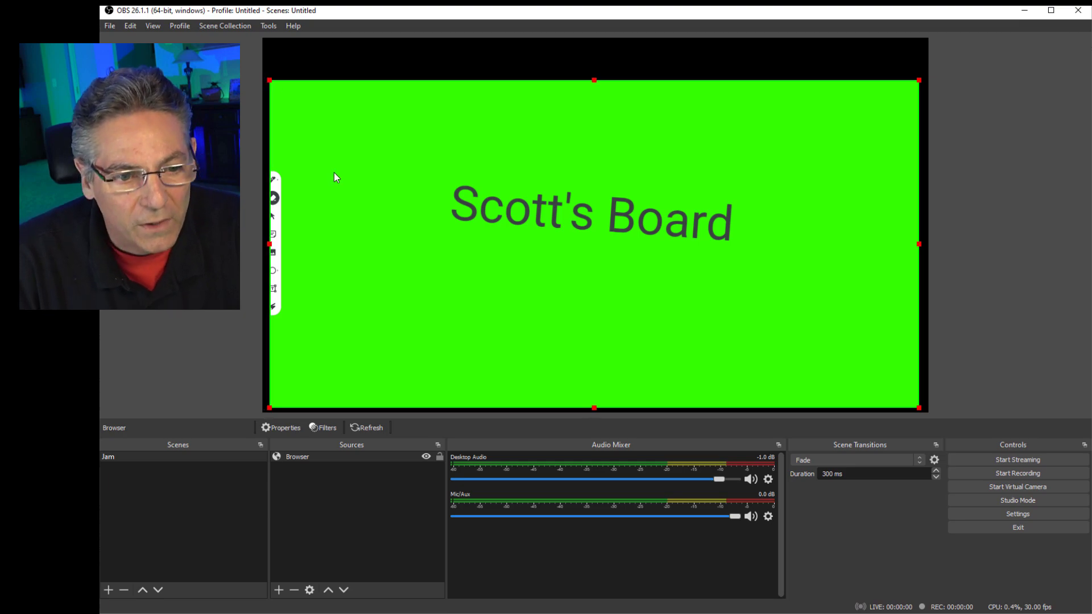
Step: Move the cropped board to the canvas top, enlarge it, and centre it horizontally
drag(379, 213, 374, 169)
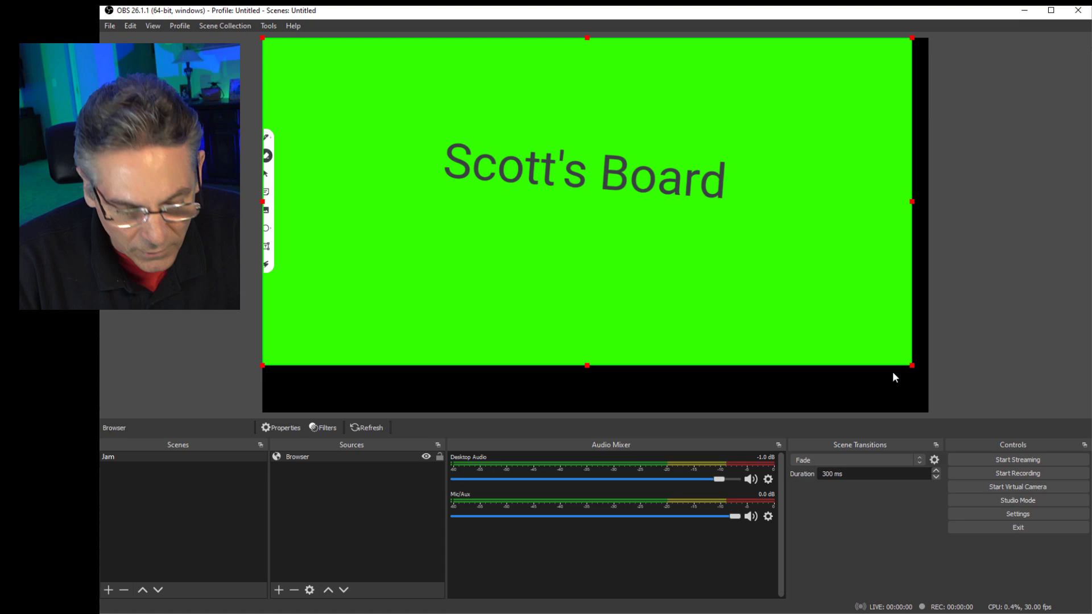
drag(914, 367, 951, 408)
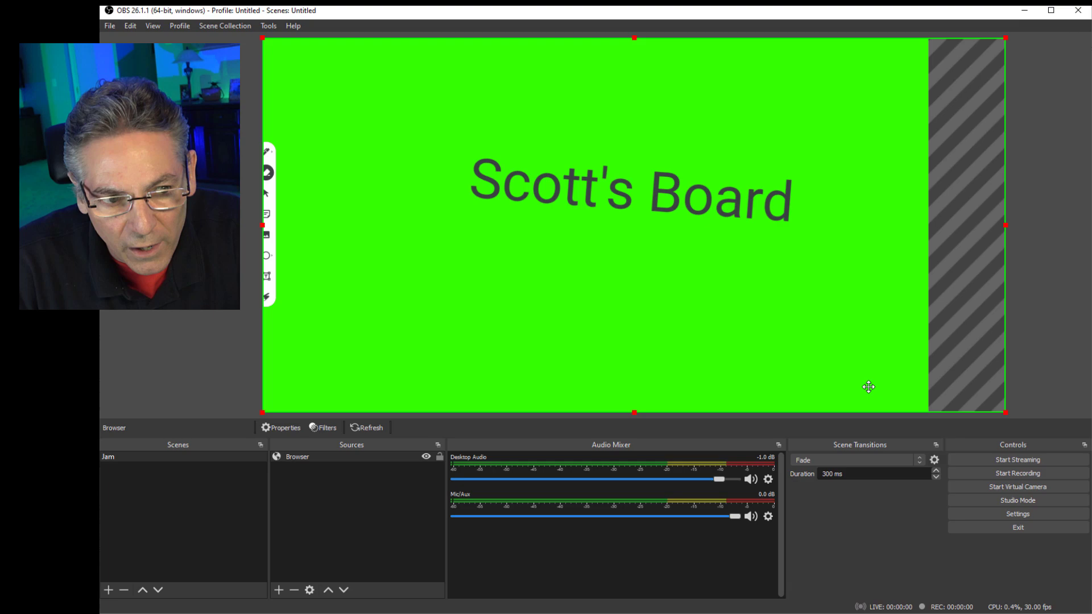
drag(869, 387, 834, 389)
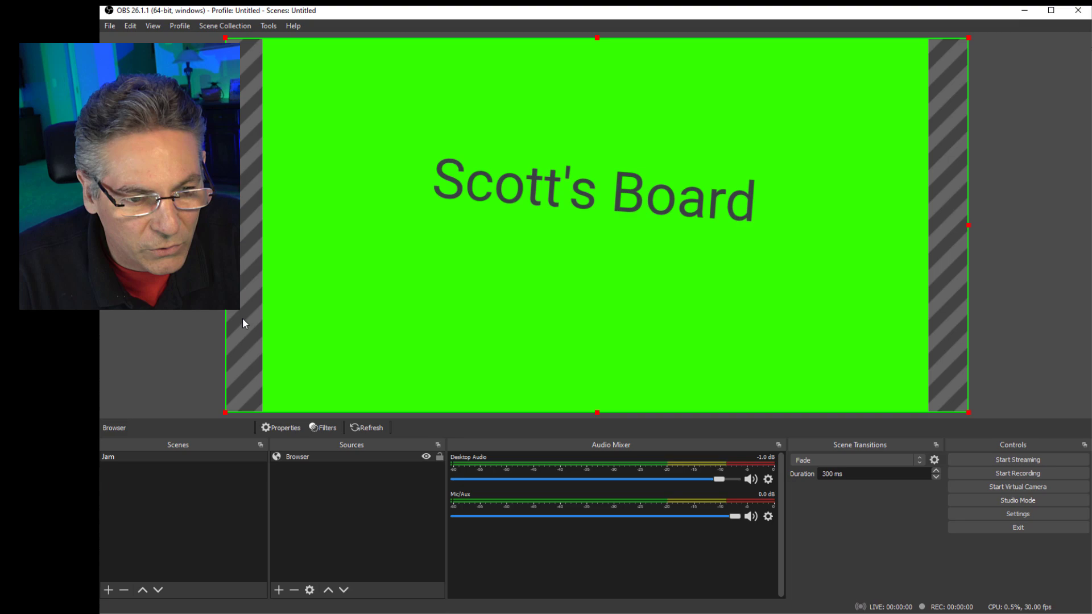
key(Left)
key(Left)
key(Left)
key(Left)
key(Left)
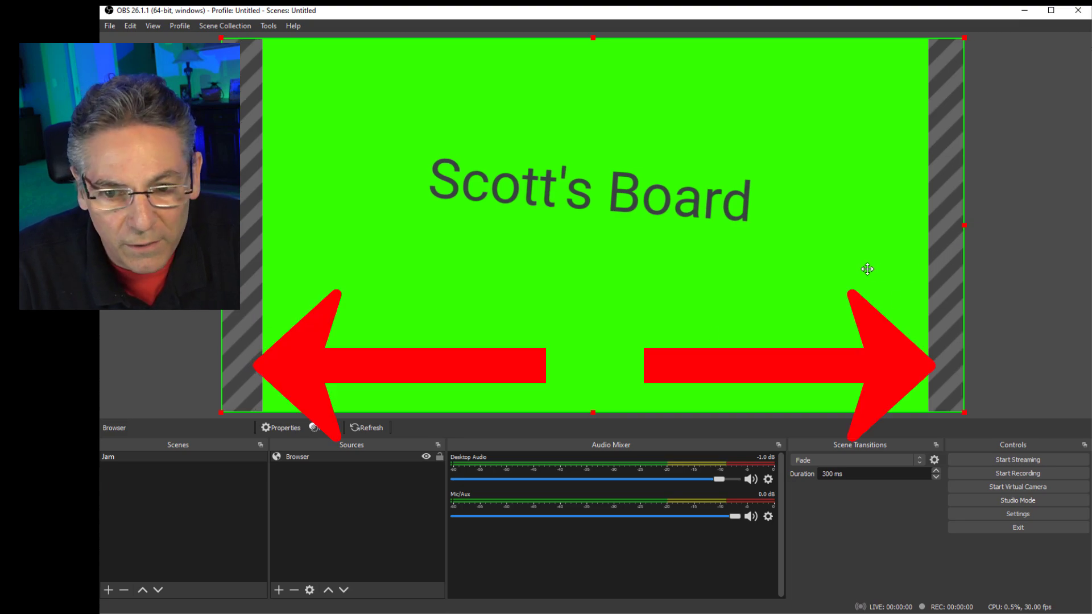
click(997, 283)
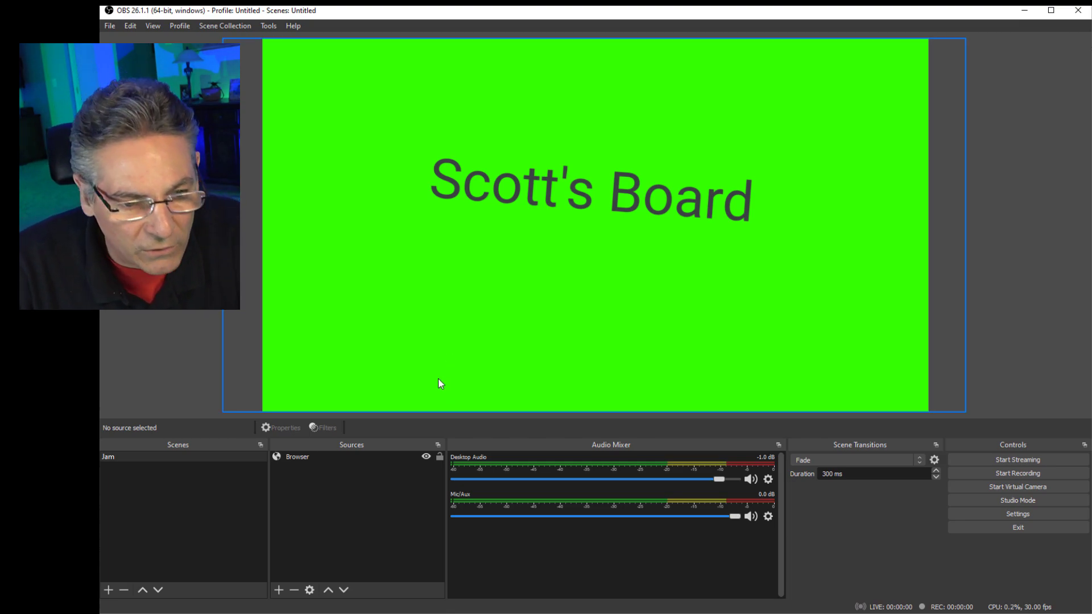
Step: Add a Chroma Key effect filter to the Browser source, keeping the default name and settings
click(313, 458)
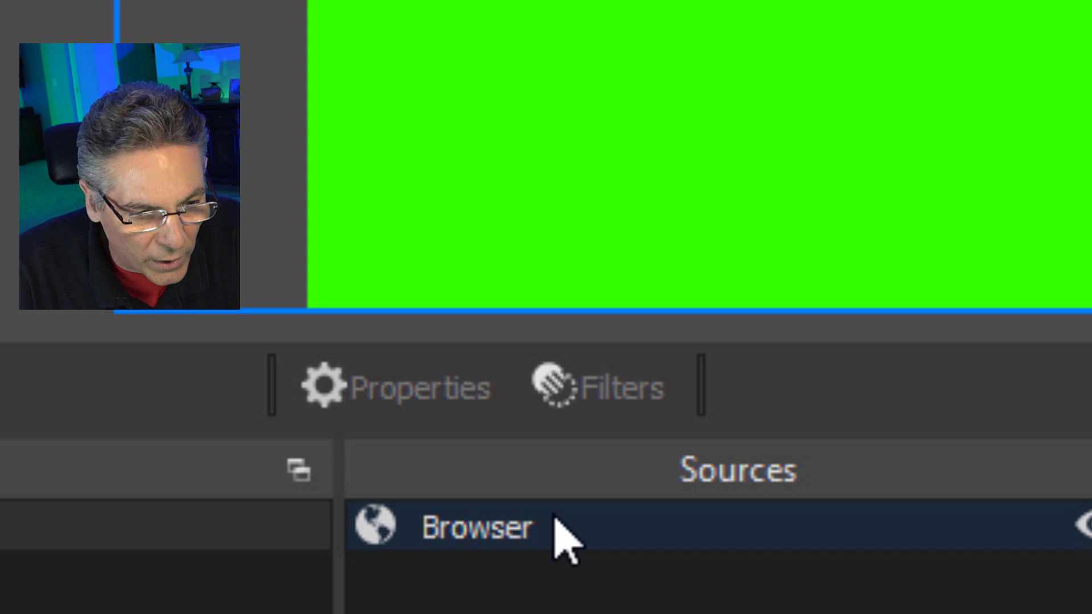
right_click(314, 457)
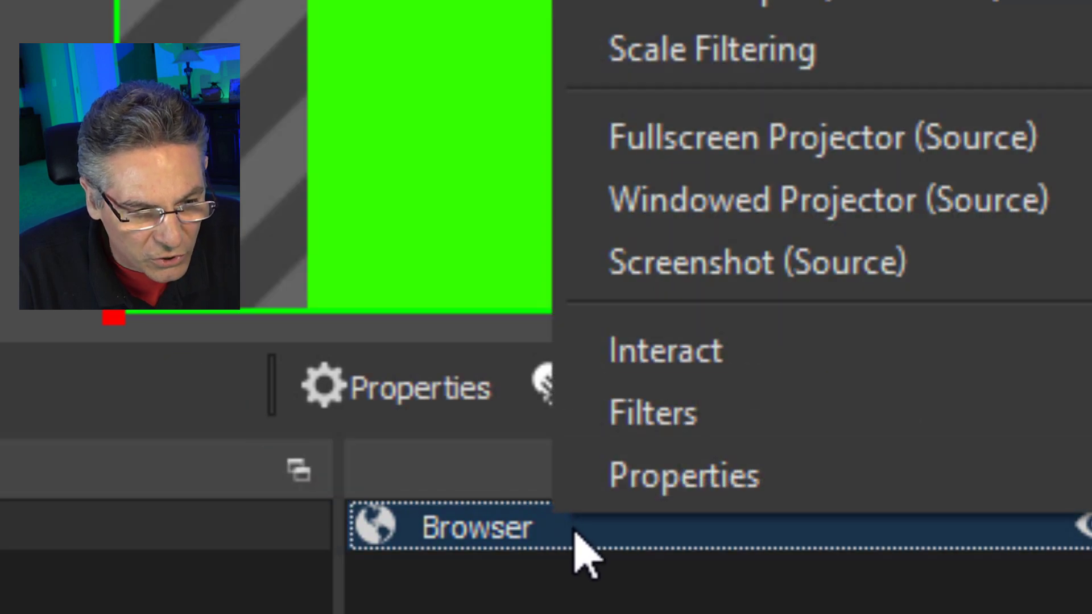
click(674, 418)
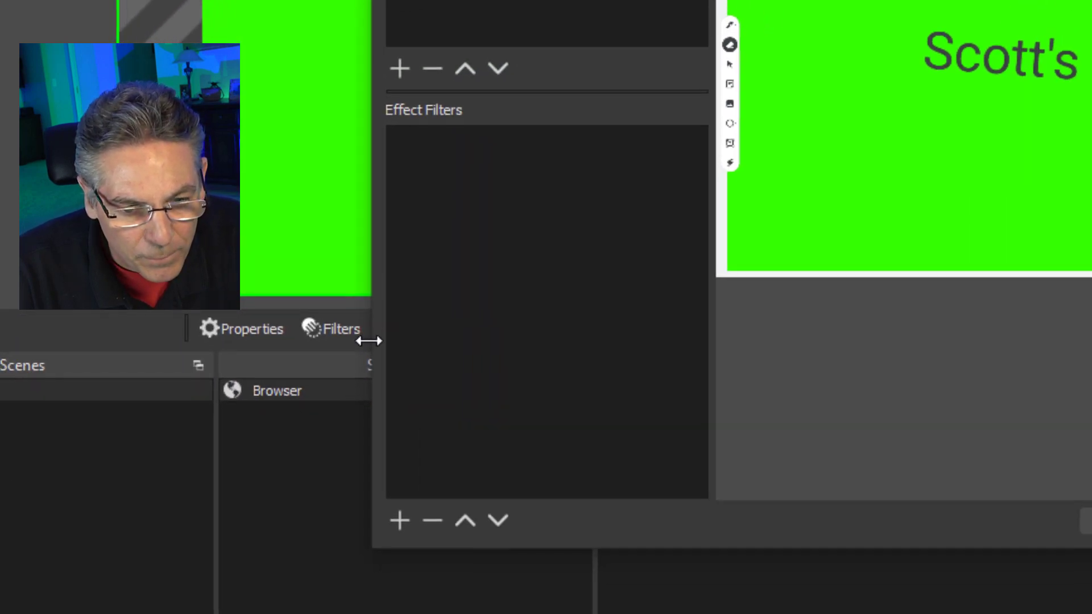
click(400, 520)
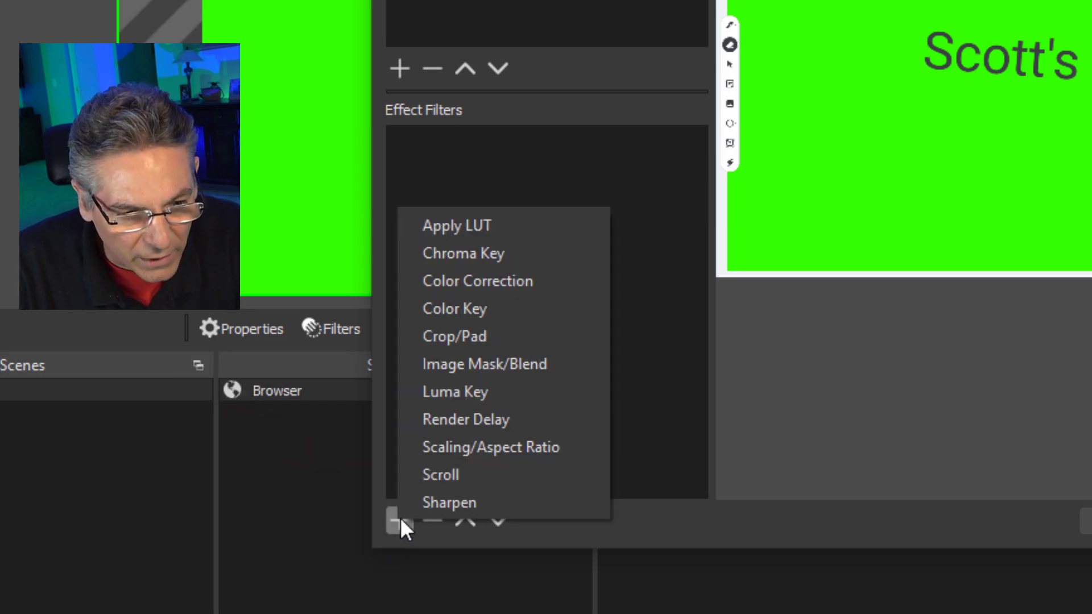
click(494, 254)
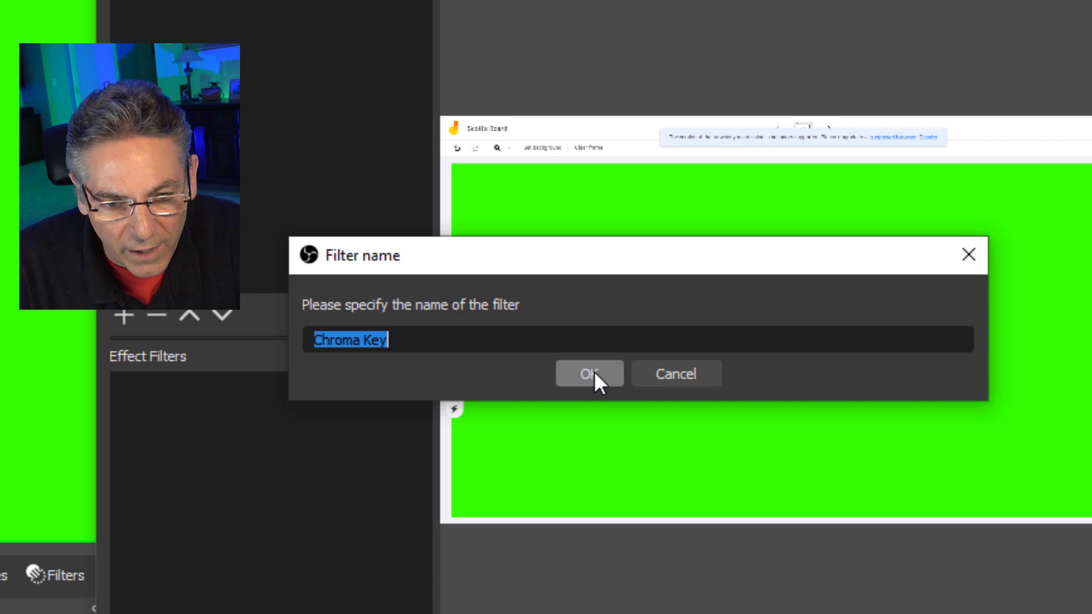
click(603, 365)
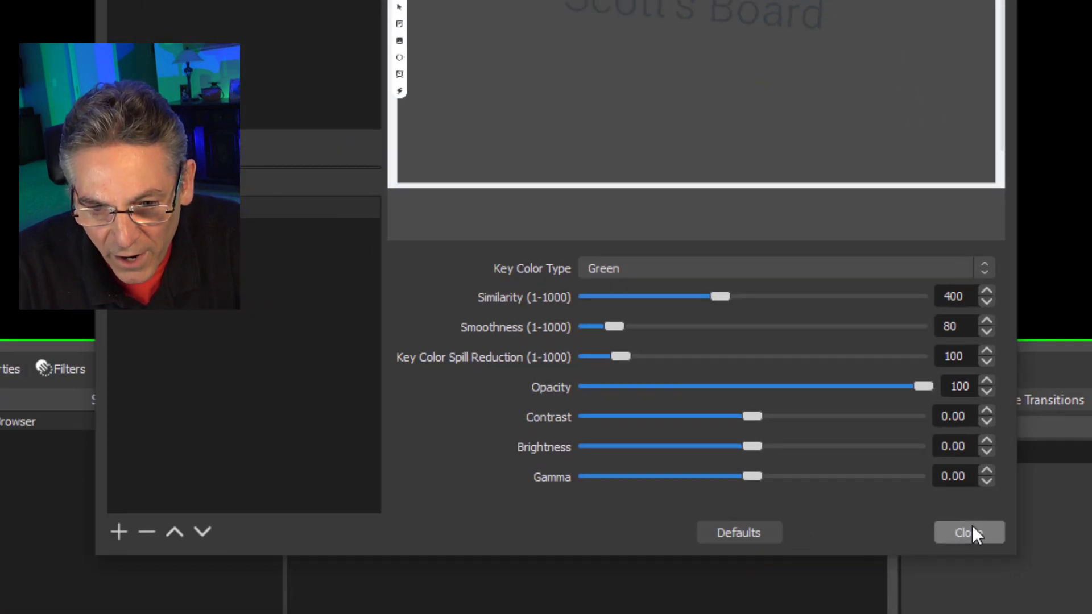
click(973, 532)
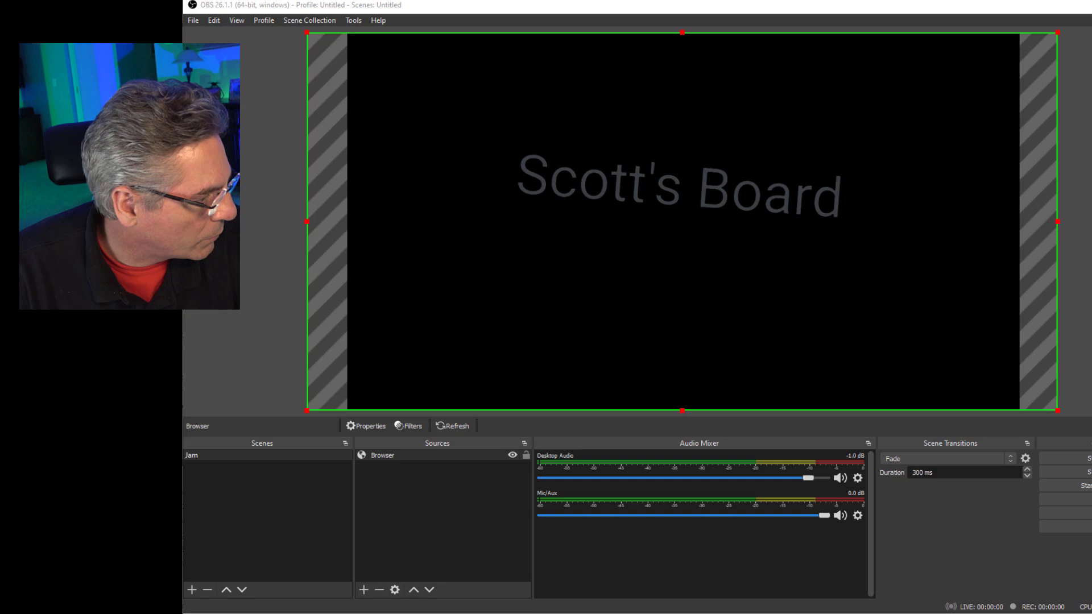
Step: Drop blue-swirly.mp4 into Sources and position it below the Browser source
drag(185, 432, 415, 520)
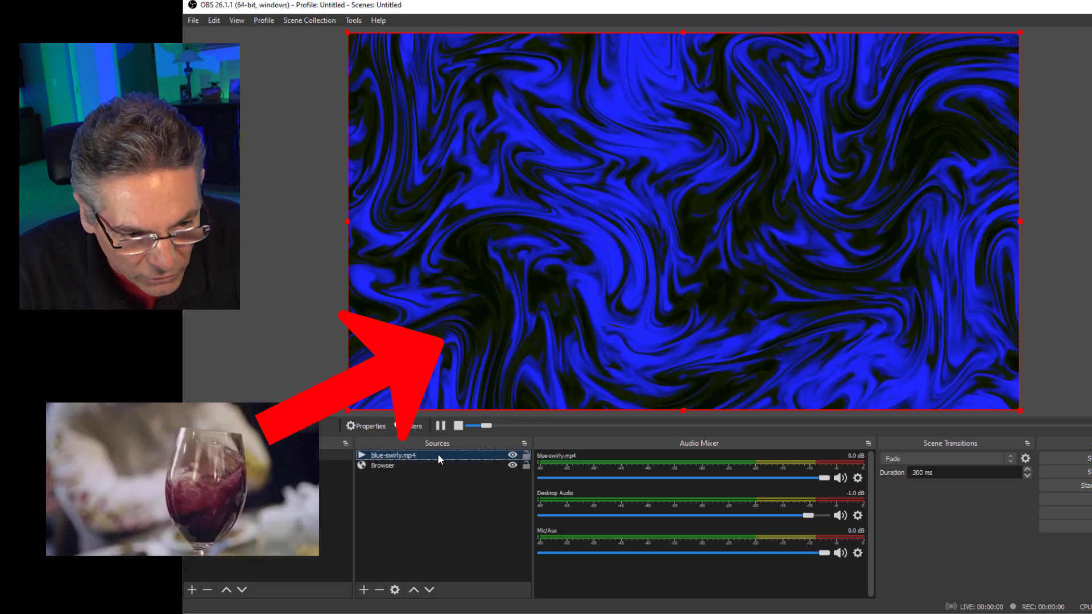
drag(438, 453, 436, 469)
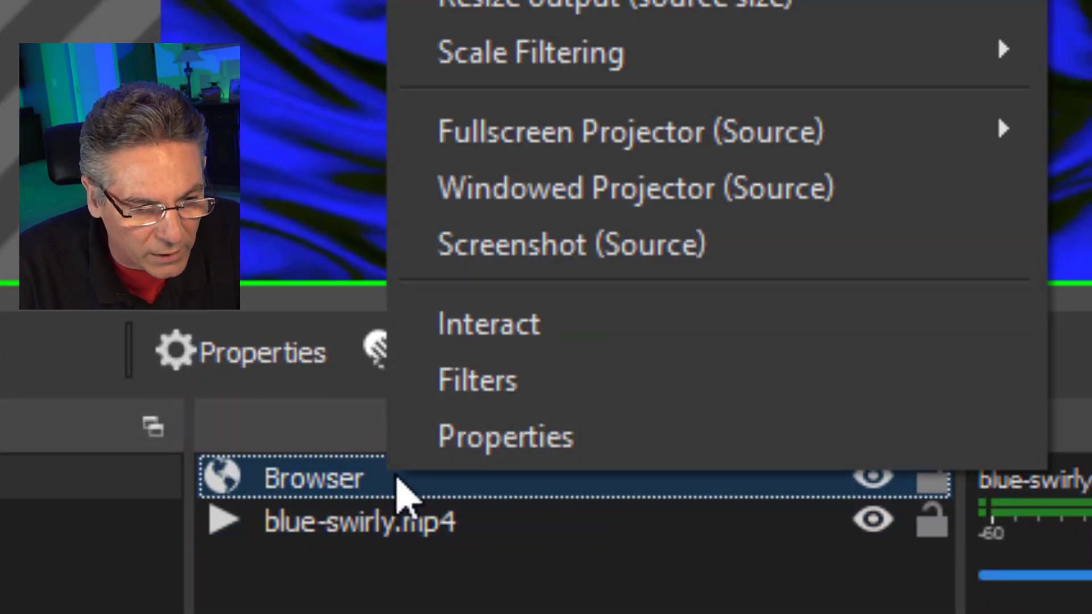
Step: In the Jamboard Interact window, clear the frame and select the laser pointer
click(516, 348)
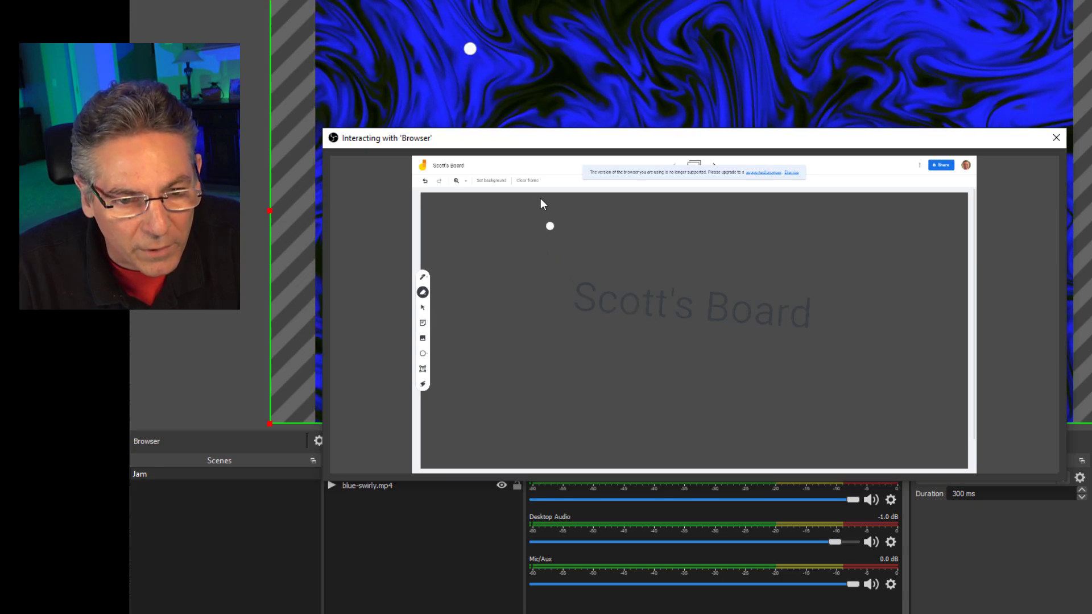
click(534, 181)
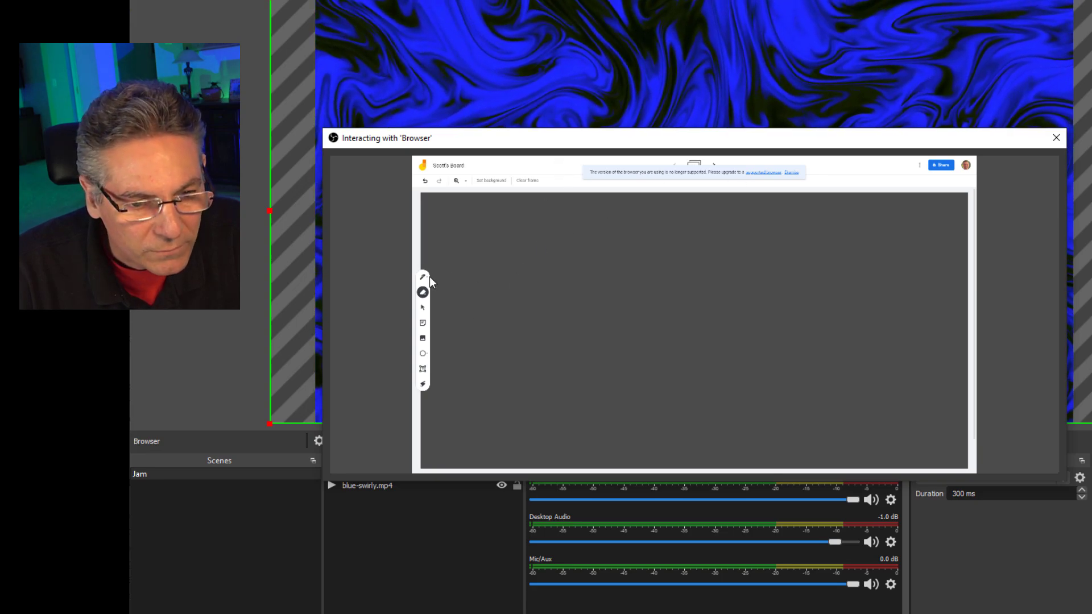
click(422, 384)
Step: Shrink the Interact window into the lower left and draw a laser stroke on the board
drag(680, 148, 306, 289)
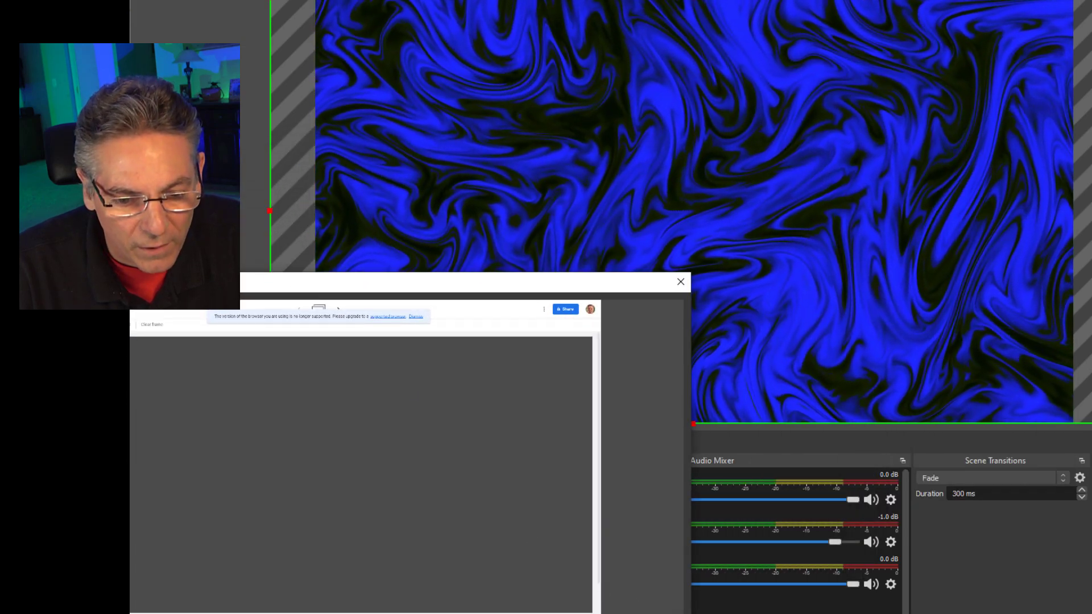
drag(686, 609, 369, 550)
drag(287, 289, 232, 358)
mouse_move(130, 507)
mouse_down()
mouse_move(131, 497)
mouse_move(199, 511)
mouse_move(163, 452)
mouse_move(178, 506)
mouse_move(151, 453)
mouse_move(161, 516)
mouse_move(127, 472)
mouse_up()
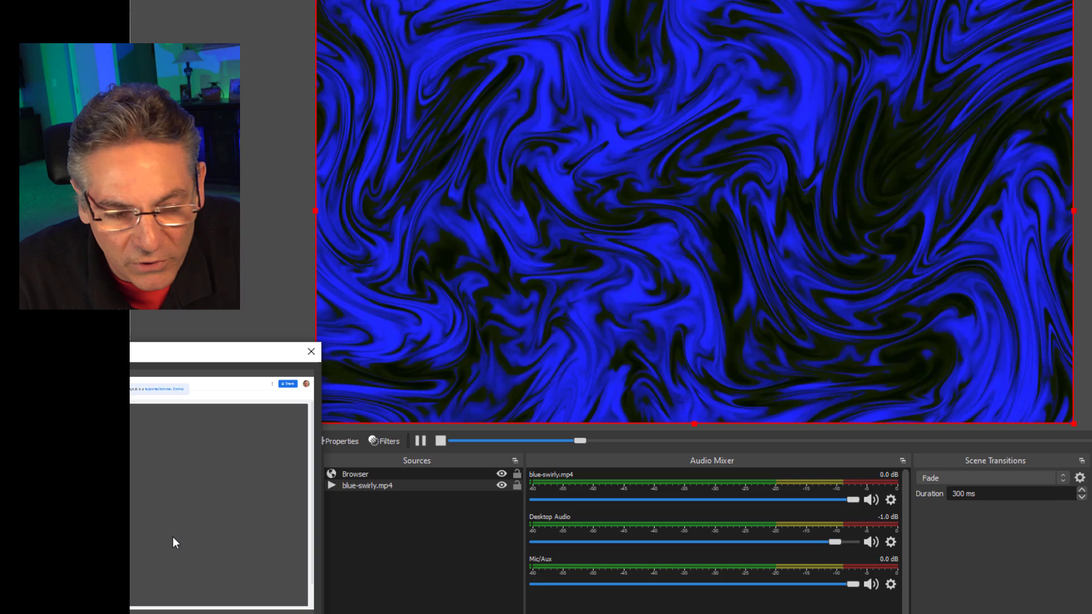